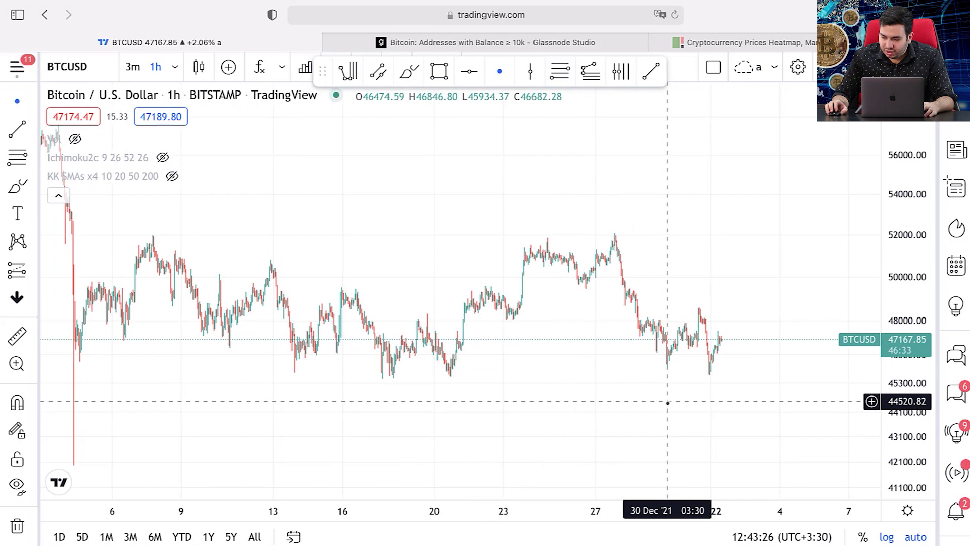
Draw a descending trend line from the 7 December high at about 51,900 past the latest candles into early January.
scroll(472, 250, "up", 3)
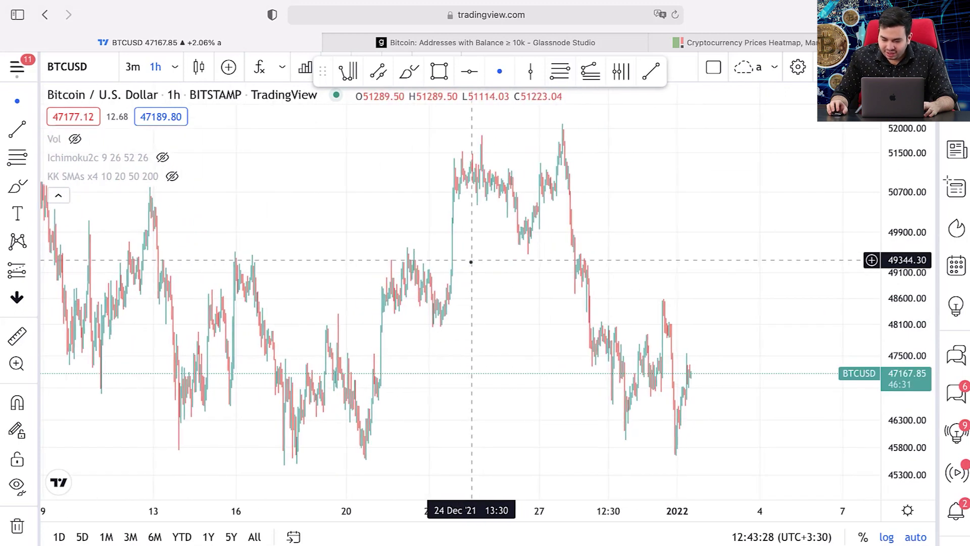
scroll(335, 297, "down", 4)
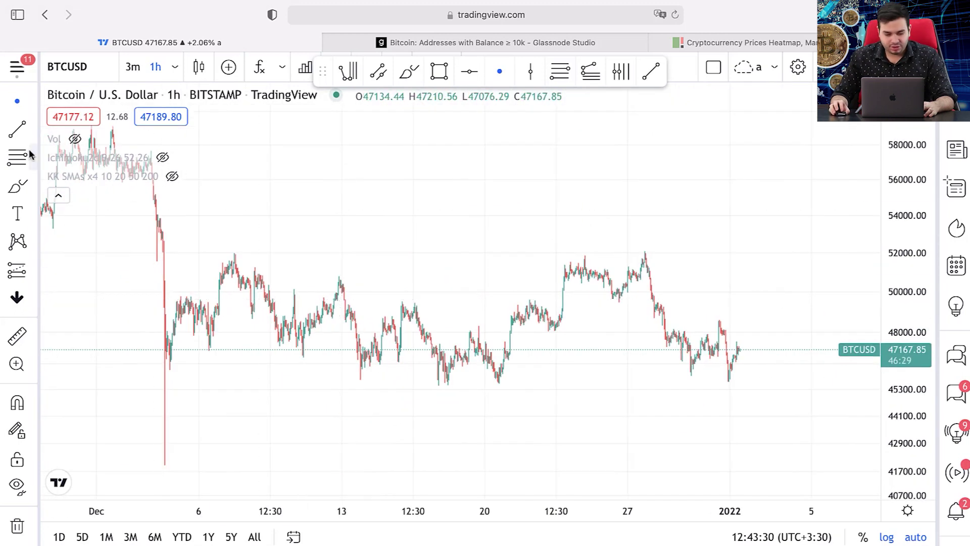
left_click(25, 130)
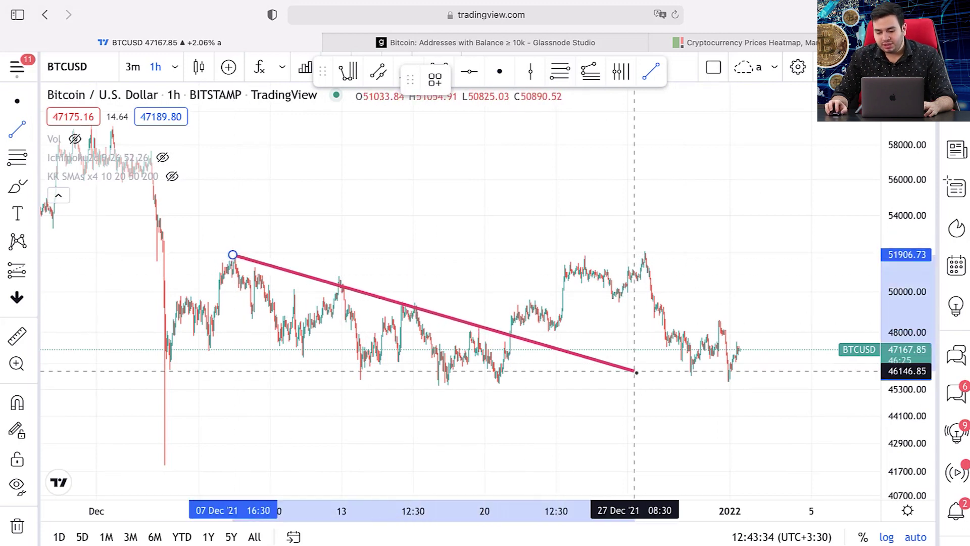
left_click(782, 380)
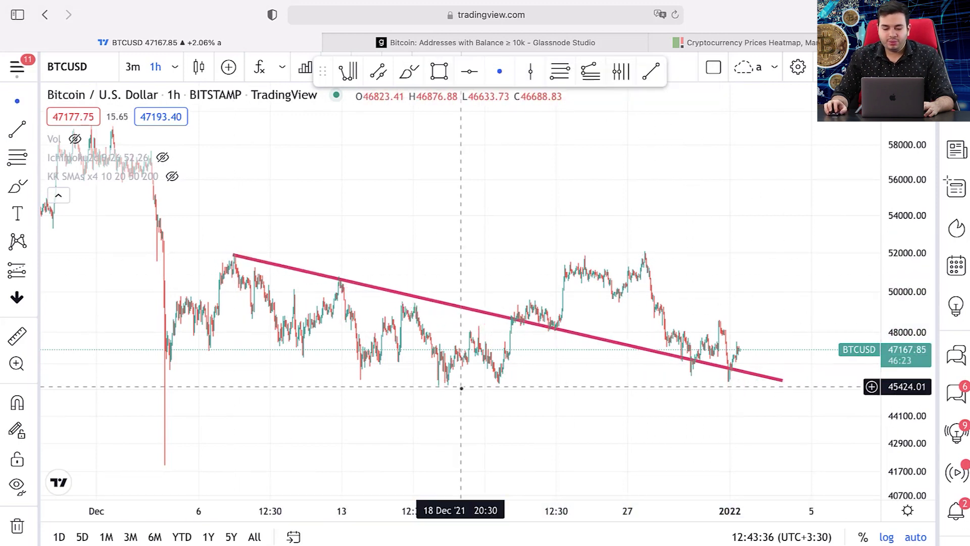
Draw a freehand brush arrow pointing down at the 21 December breakout above the descending trend line.
left_click_drag(465, 385, 689, 389)
scroll(689, 390, "up", 5)
left_click_drag(625, 390, 738, 395)
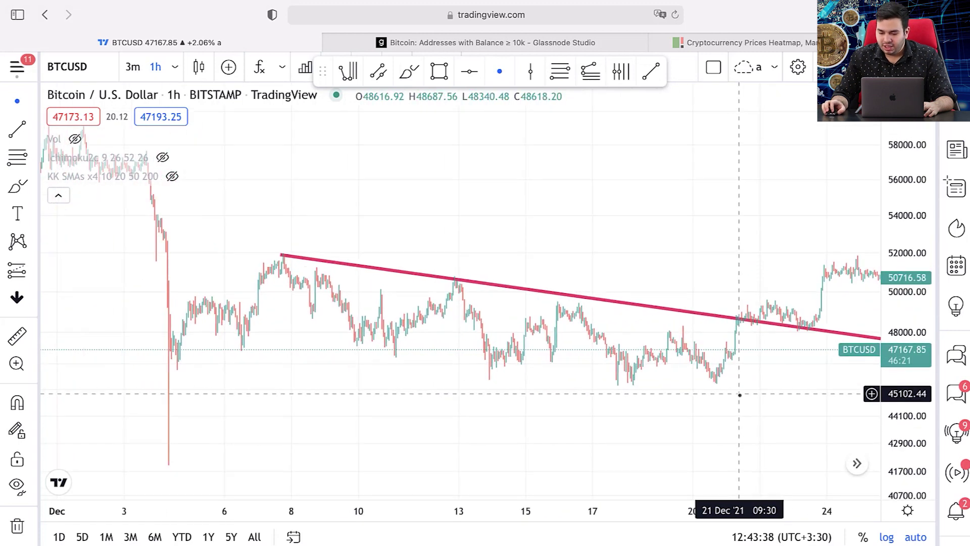
scroll(739, 393, "up", 3)
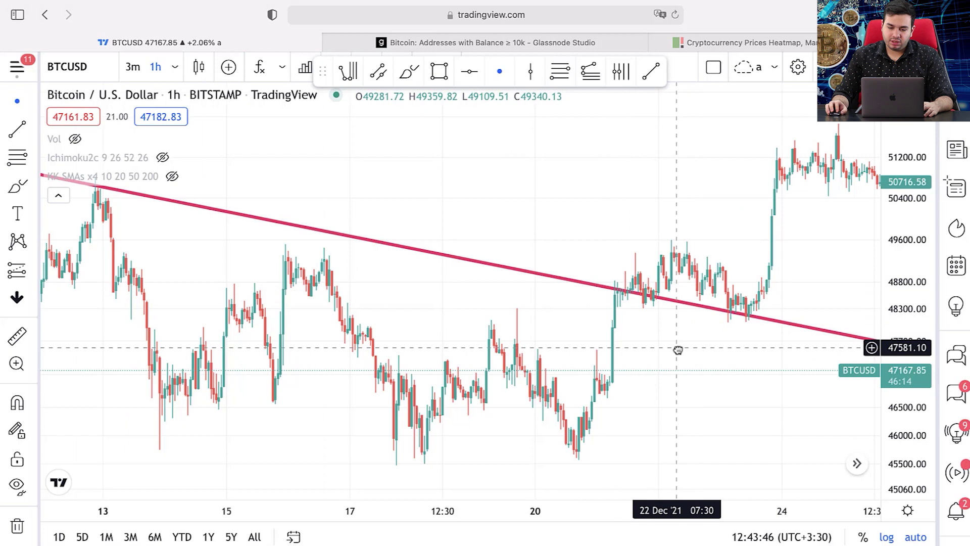
left_click_drag(678, 349, 570, 348)
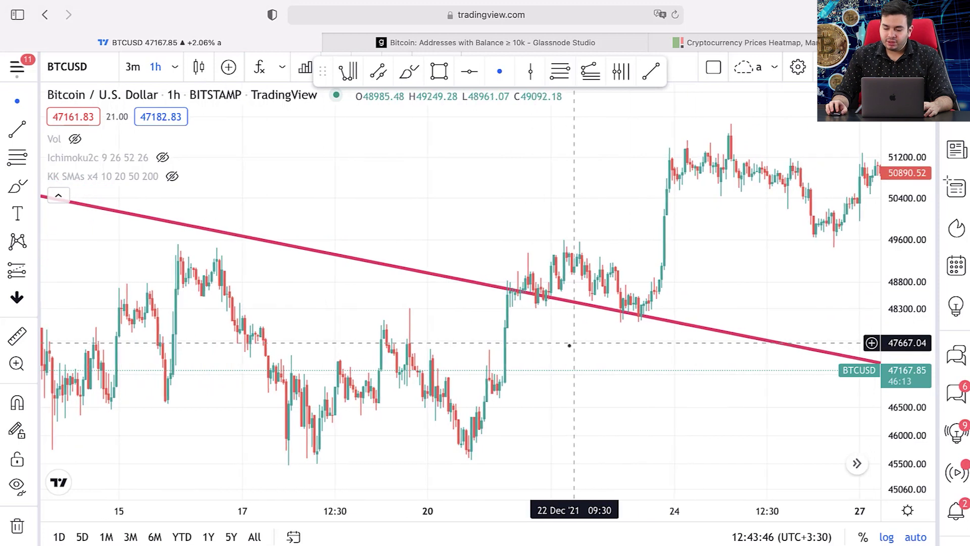
left_click(34, 189)
left_click(83, 188)
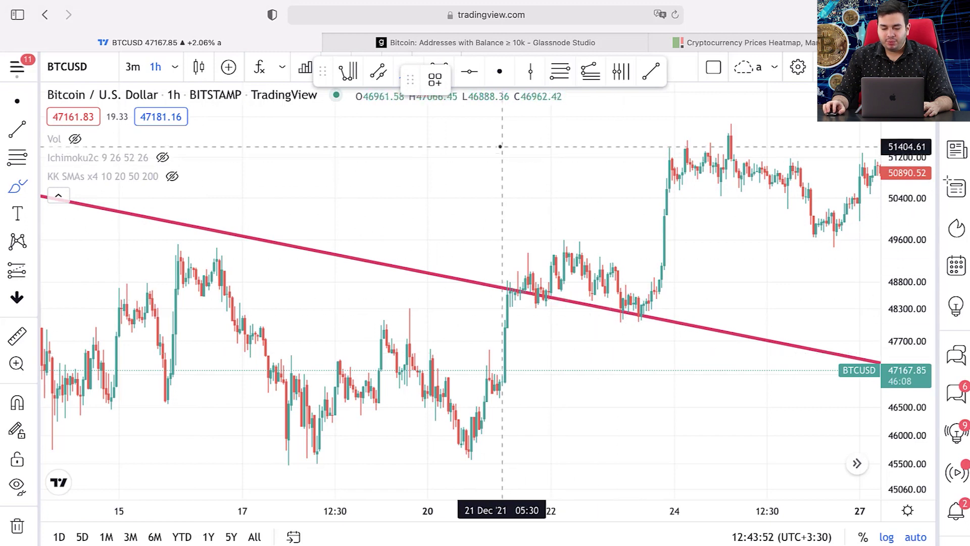
left_click_drag(444, 183, 482, 272)
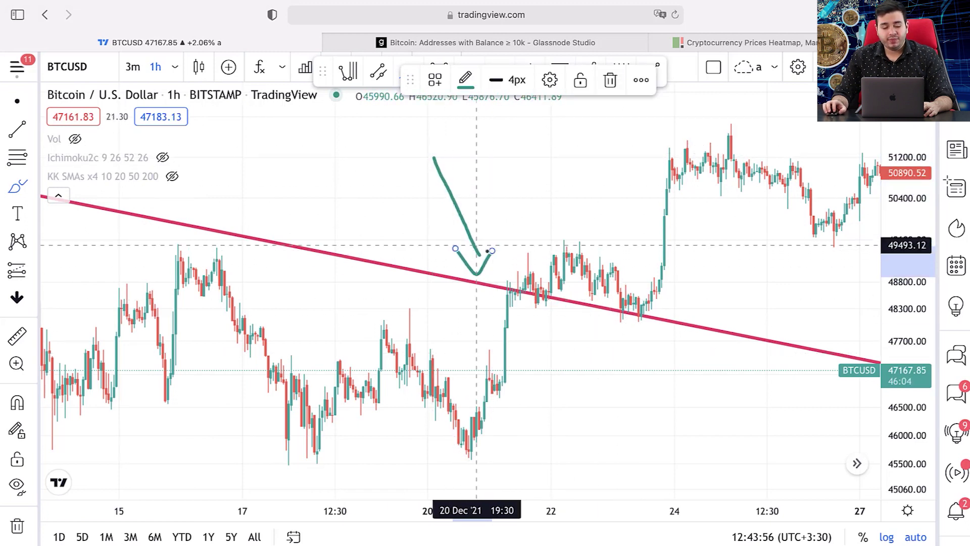
Draw a thin horizontal rectangle zone at about 48,000, from about 17 to 25 December.
left_click(42, 191)
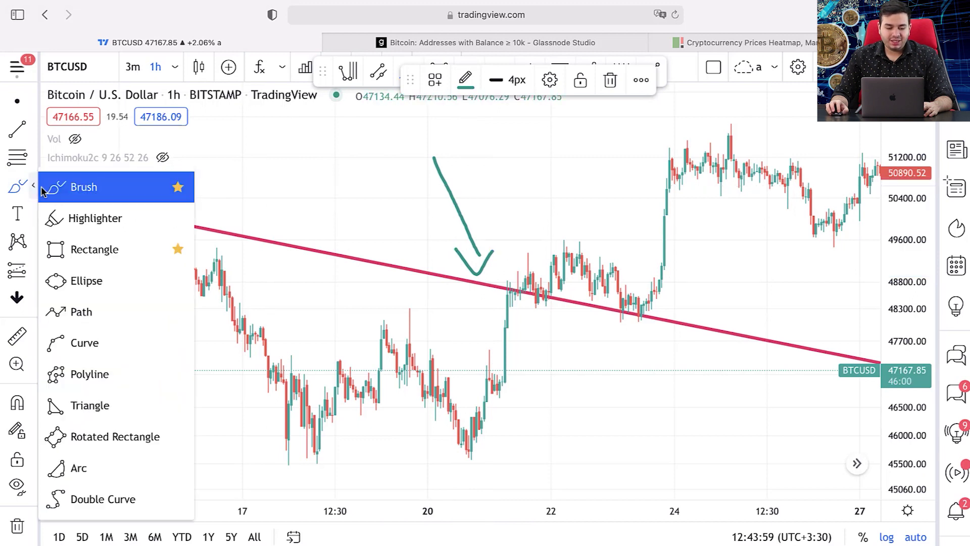
left_click(100, 250)
left_click_drag(223, 329, 774, 315)
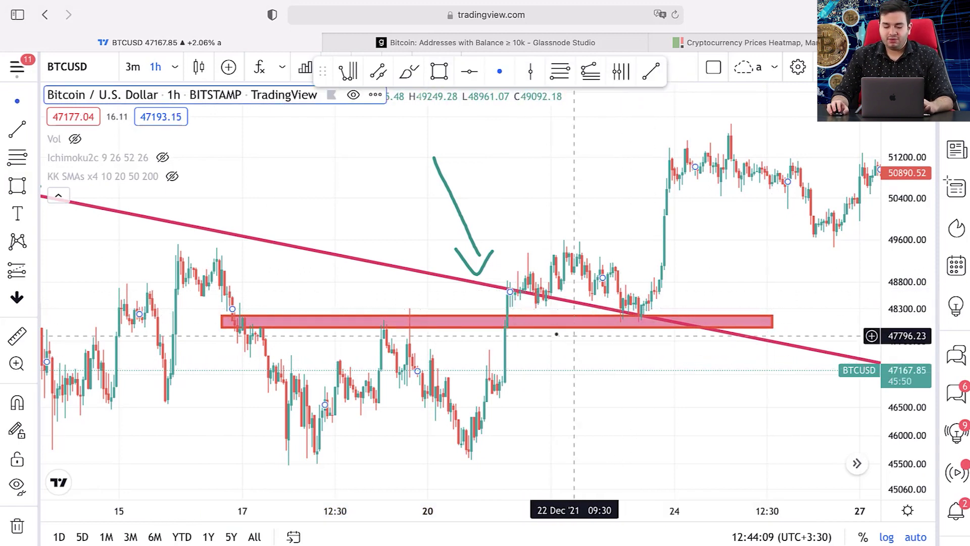
Delete the rectangle zone and both brush strokes of the arrow, keeping the descending trend line.
left_click(637, 320)
key("Delete")
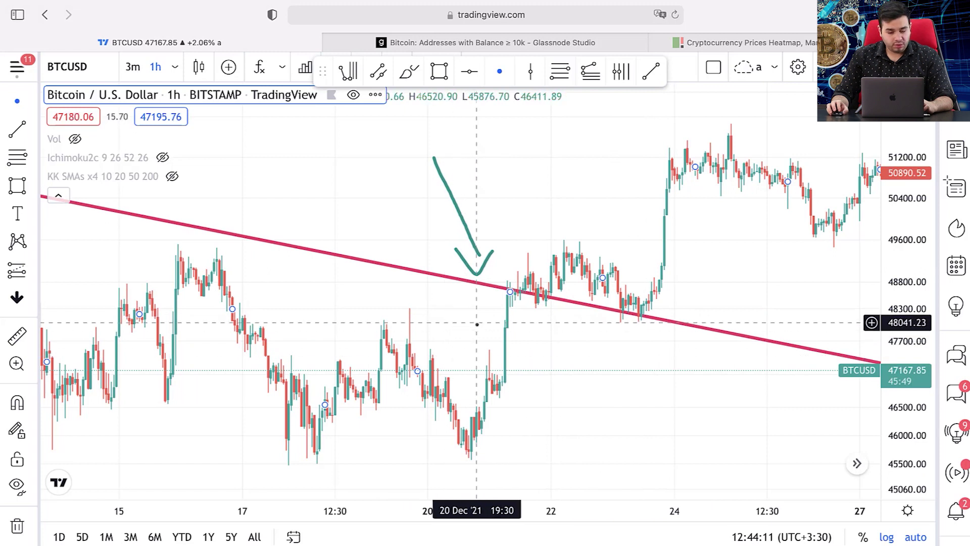
right_click(508, 206)
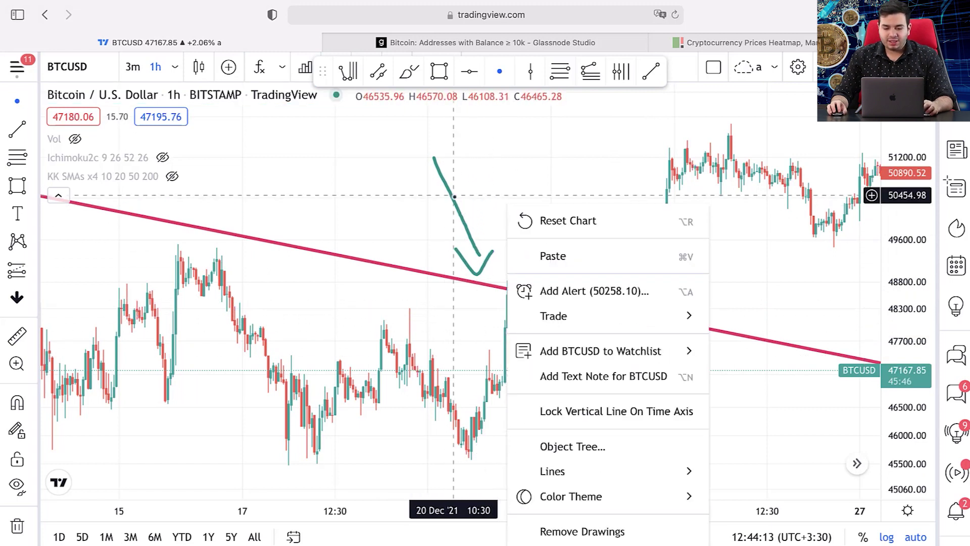
left_click(453, 196)
left_click_drag(455, 205, 502, 194)
key("Delete")
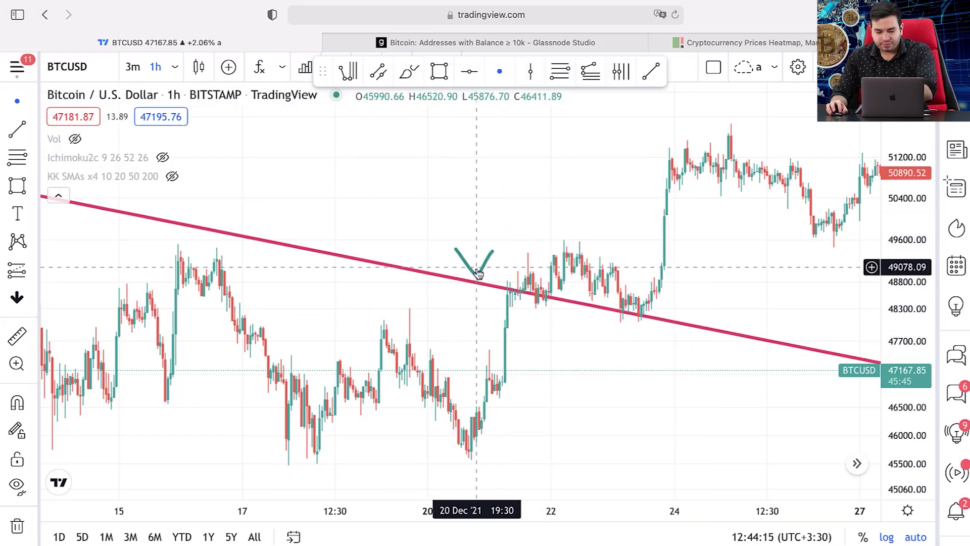
left_click_drag(487, 272, 508, 244)
key("Delete")
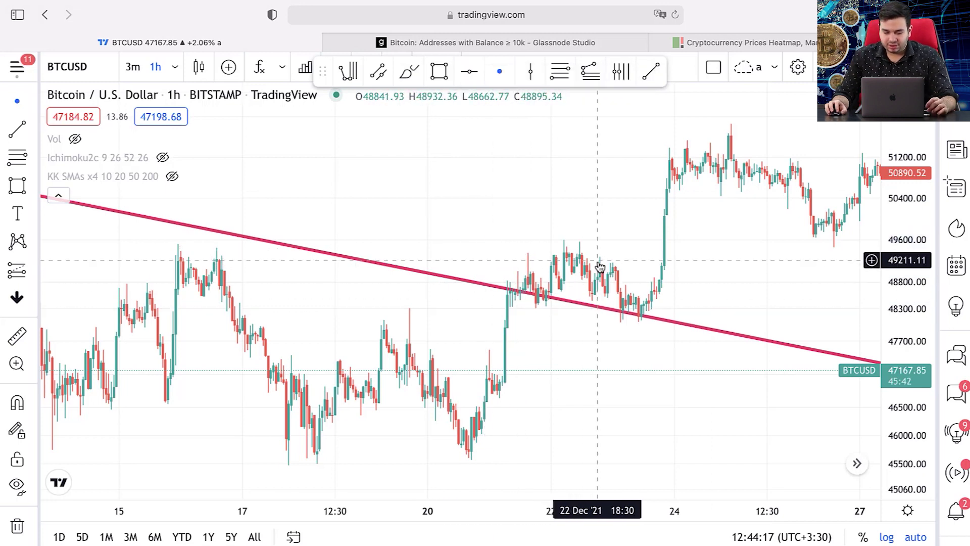
Draw a shorter descending trend line from the 22 December high at about 49,600 down to the main trend line on 24 December.
scroll(596, 260, "up", 3)
scroll(596, 262, "up", 1)
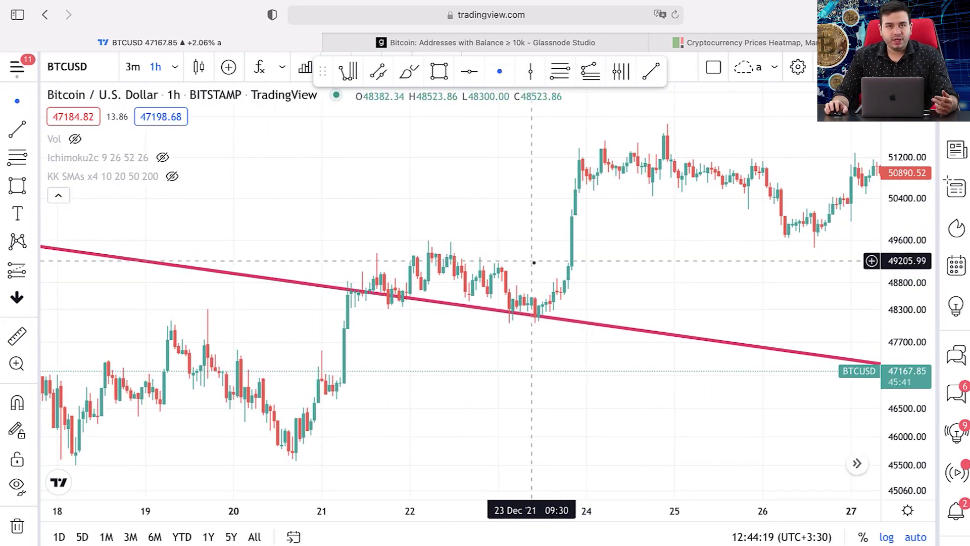
scroll(232, 234, "right", 2)
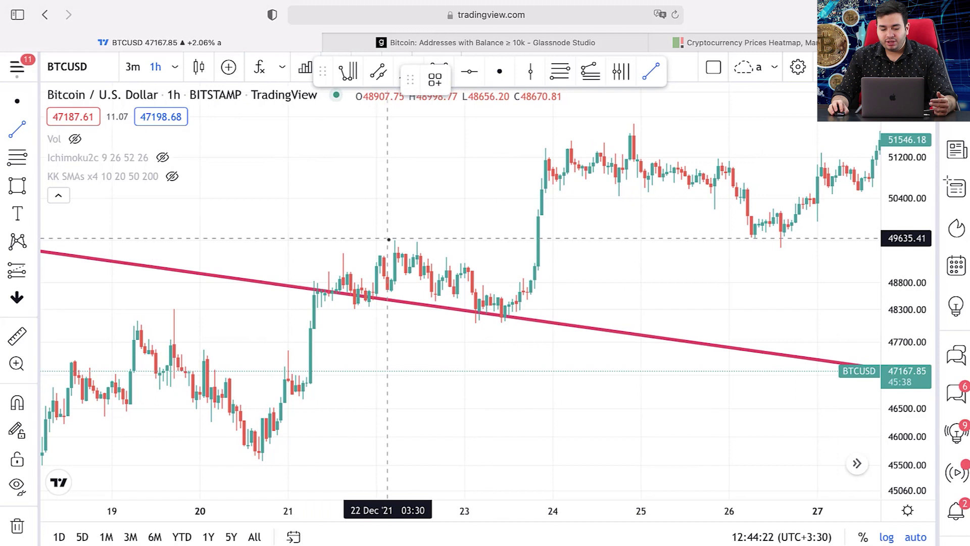
left_click(417, 242)
left_click(638, 335)
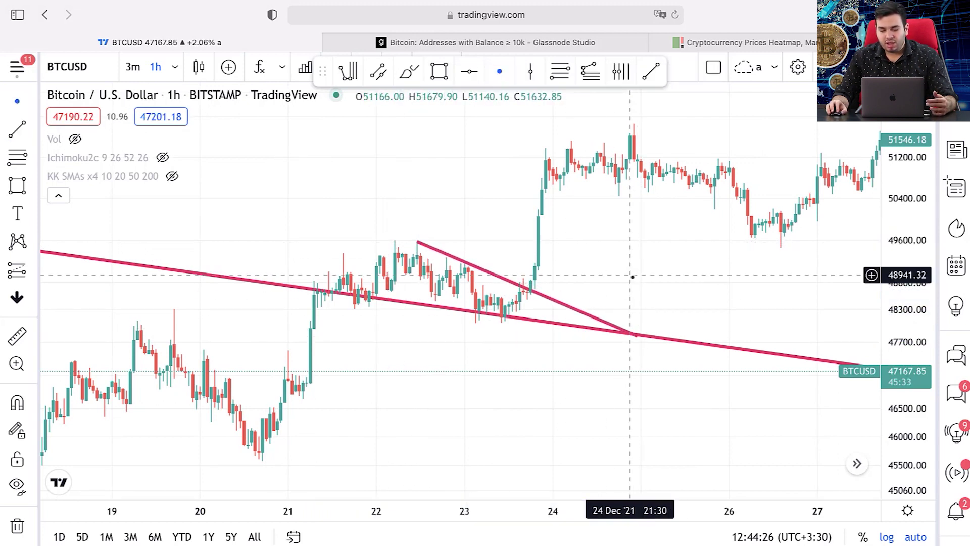
Switch the chart to the 15-minute timeframe and frame the wedge between the two trend lines around 22 to 24 December.
scroll(633, 411, "down", 8)
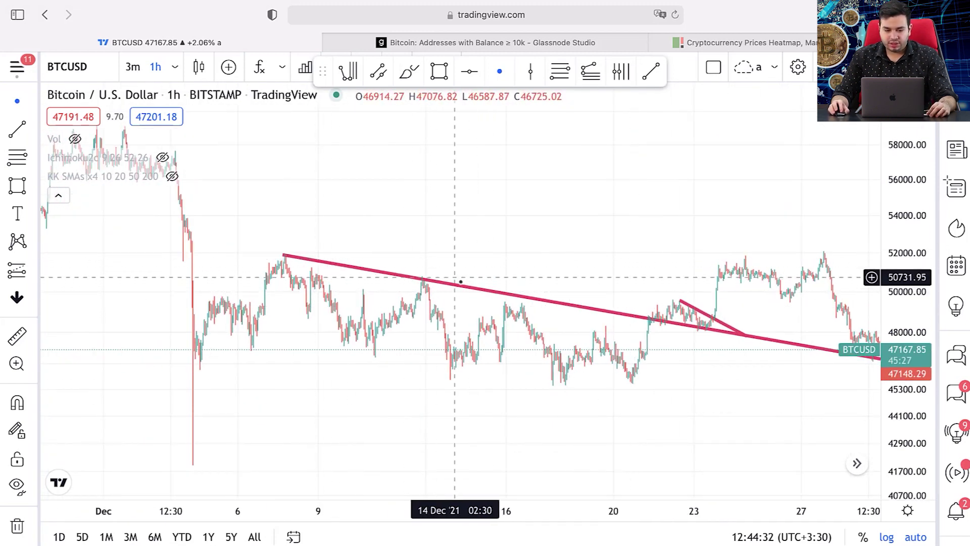
left_click(176, 67)
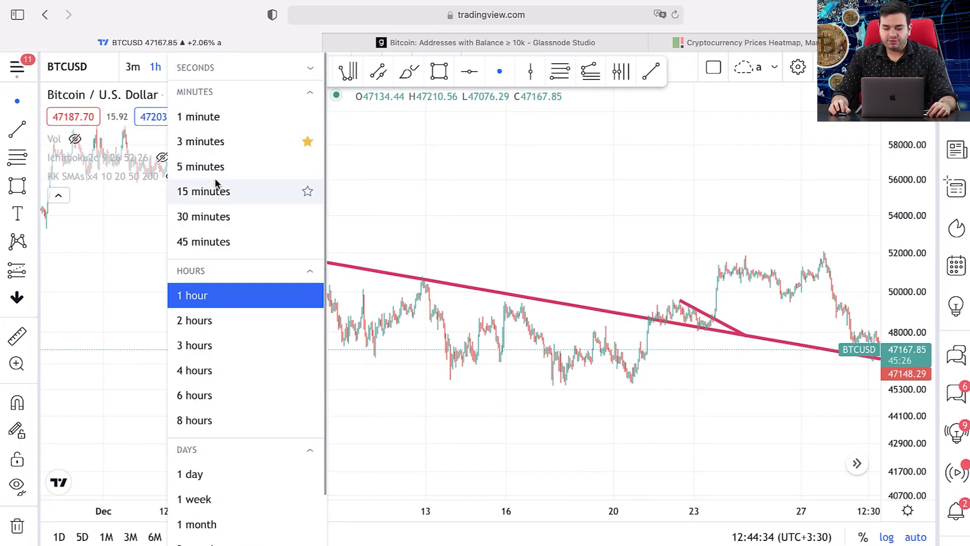
left_click(215, 191)
scroll(660, 212, "down", 3)
scroll(660, 212, "left", 10)
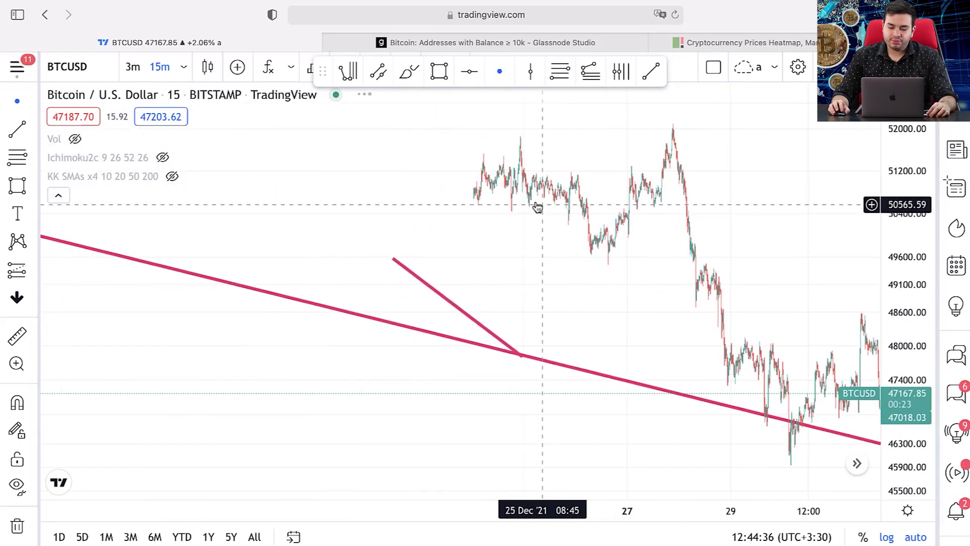
scroll(704, 218, "up", 5)
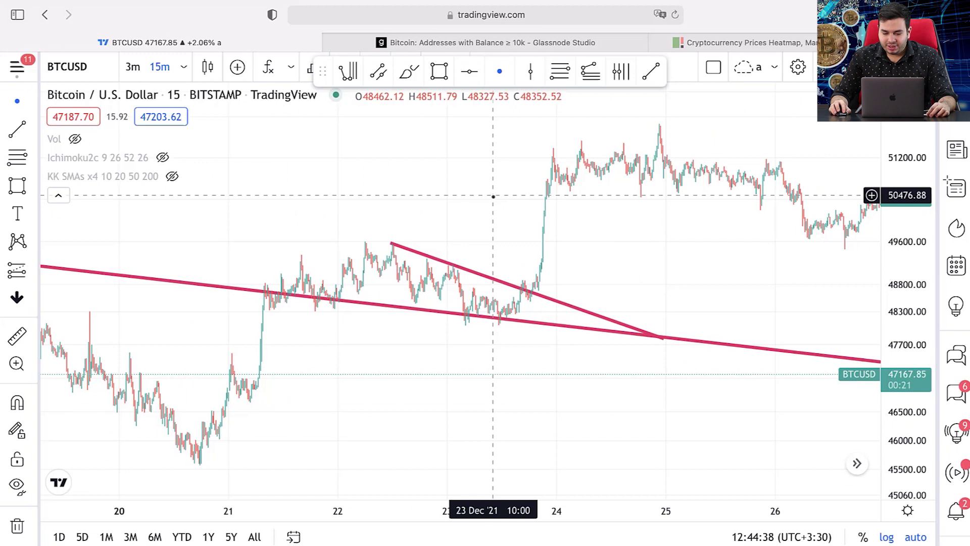
scroll(733, 223, "left", 5)
scroll(772, 236, "up", 5)
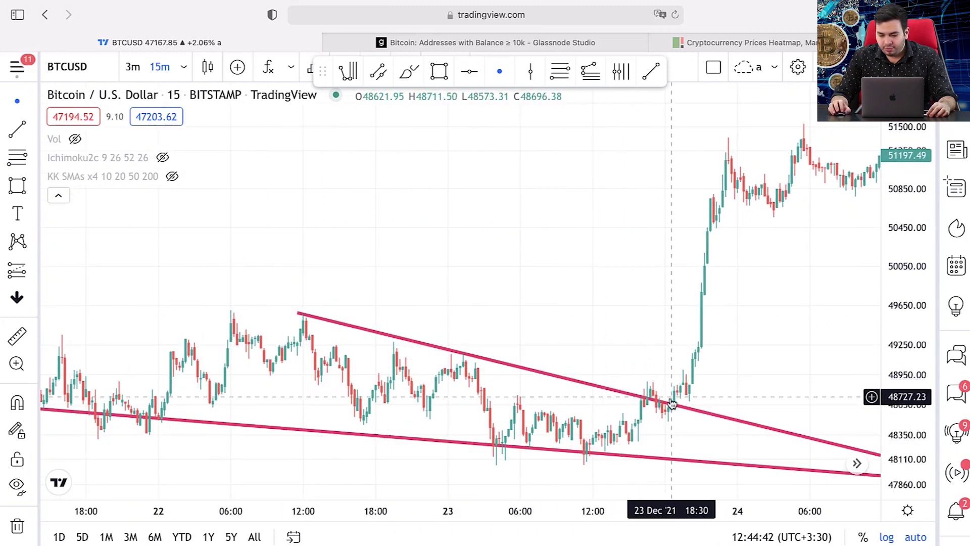
Draw brush arrows marking the breakout of the shorter trend line on 23 December and the low touching the main trend line.
left_click(29, 203)
left_click(66, 187)
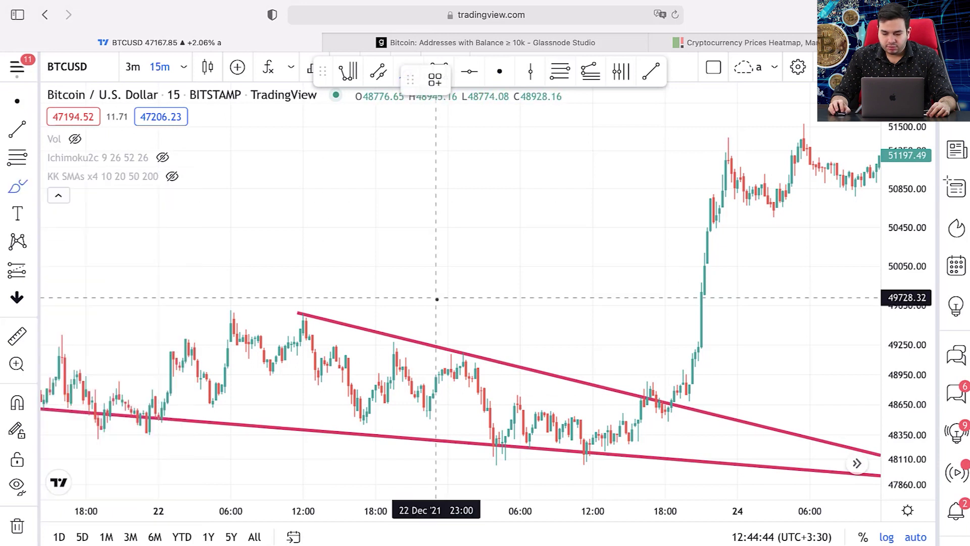
left_click_drag(593, 332, 677, 390)
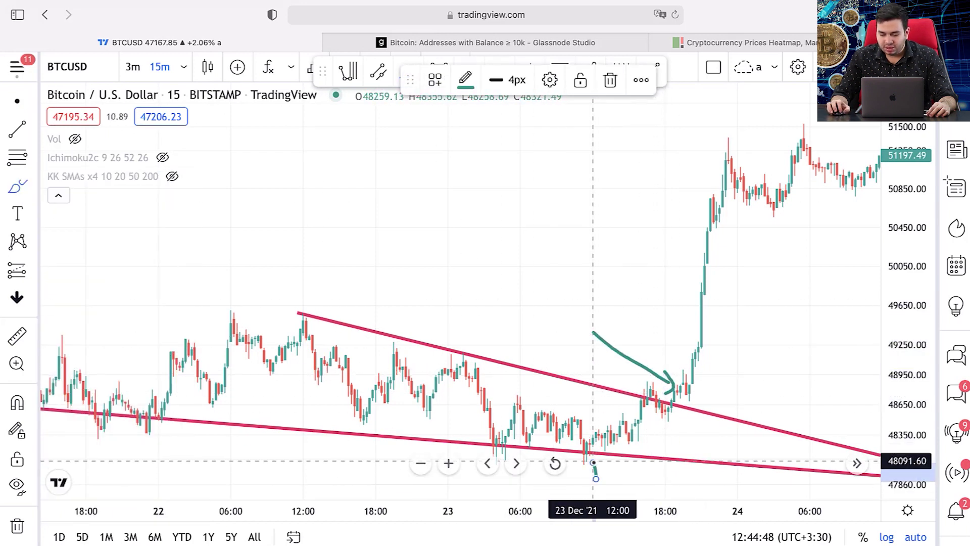
Clear all drawings from the chart and switch it to the 4-hour timeframe.
scroll(594, 461, "down", 5)
scroll(747, 303, "up", 4)
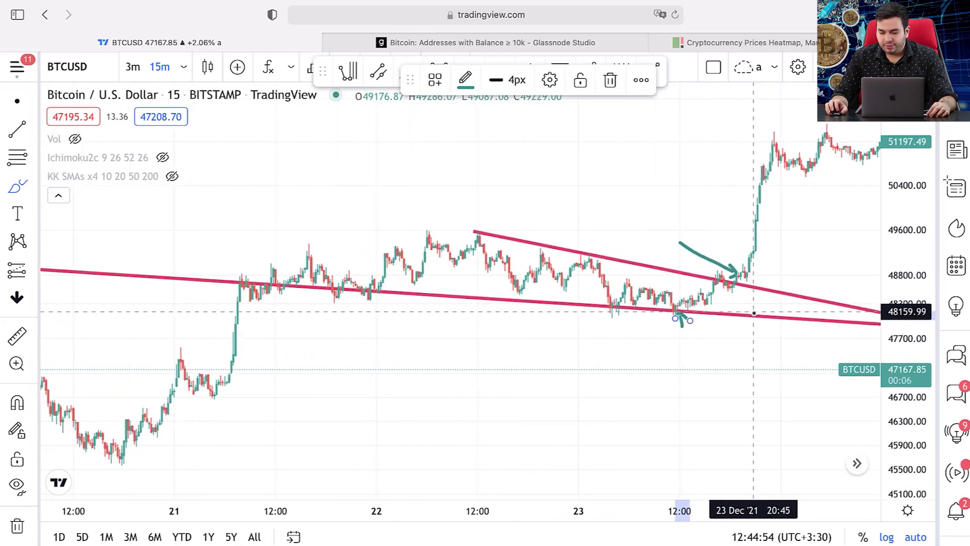
scroll(754, 312, "up", 3)
left_click_drag(754, 277, 430, 282)
scroll(430, 282, "down", 5)
scroll(768, 255, "up", 3)
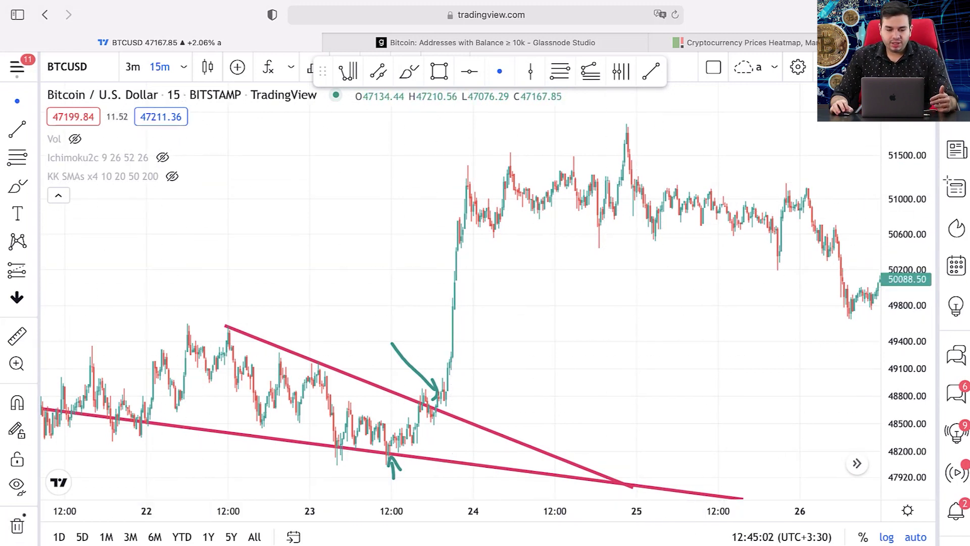
left_click(186, 67)
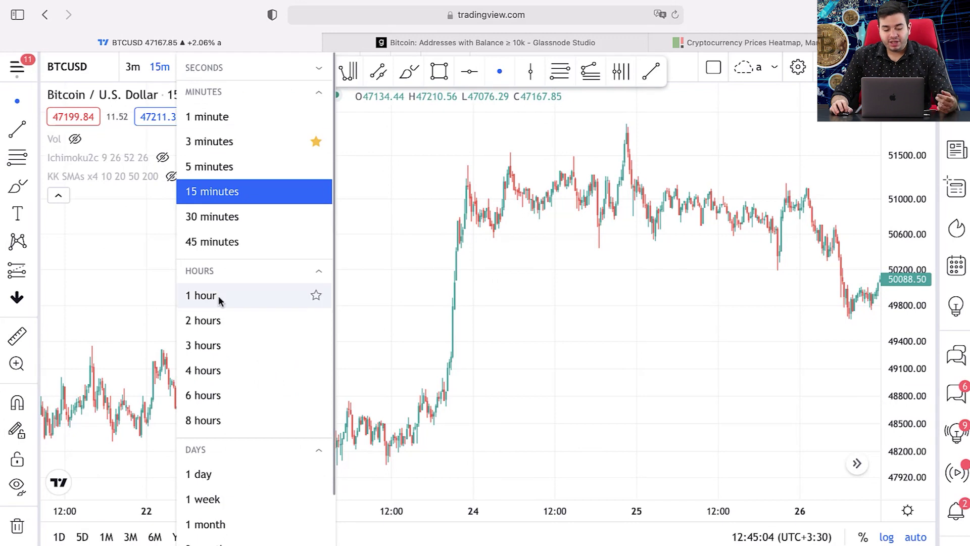
left_click(227, 372)
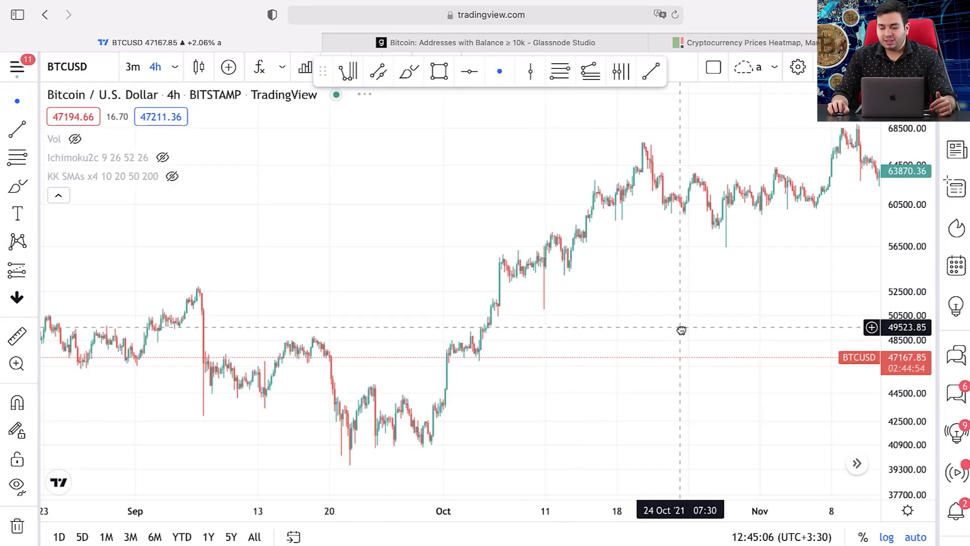
Draw a thin horizontal rectangle zone at about 49,300 from 14 December 2021 to 8 January 2022.
left_click_drag(681, 330, 483, 321)
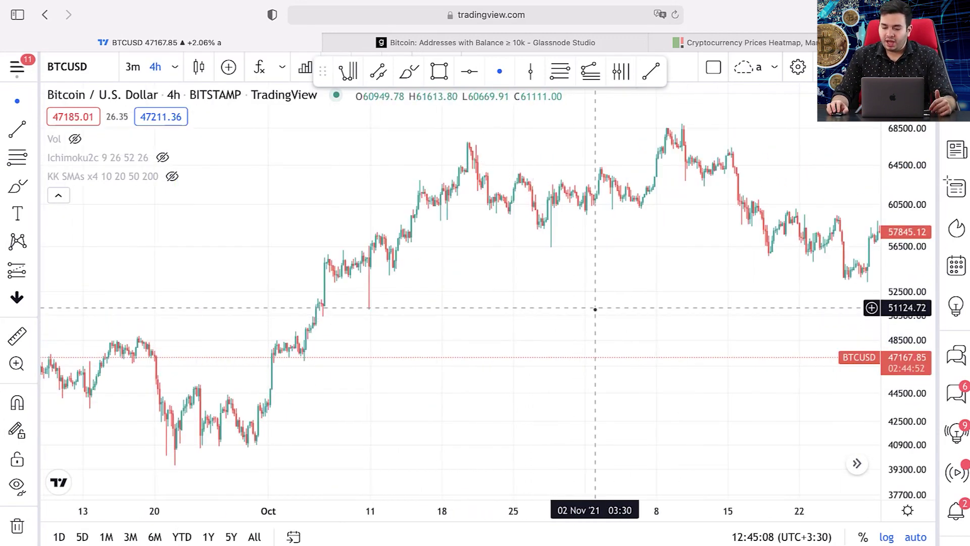
left_click_drag(595, 308, 295, 310)
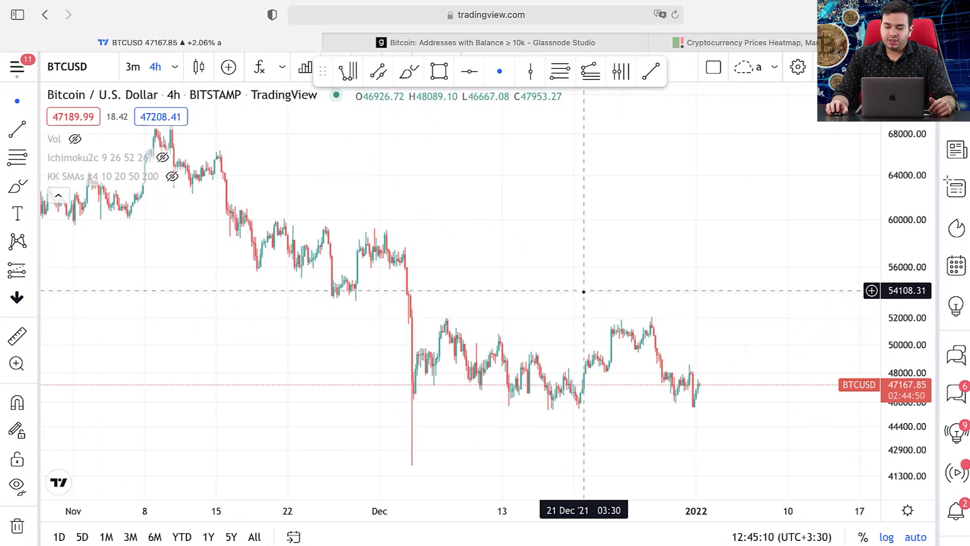
scroll(743, 297, "left", 2)
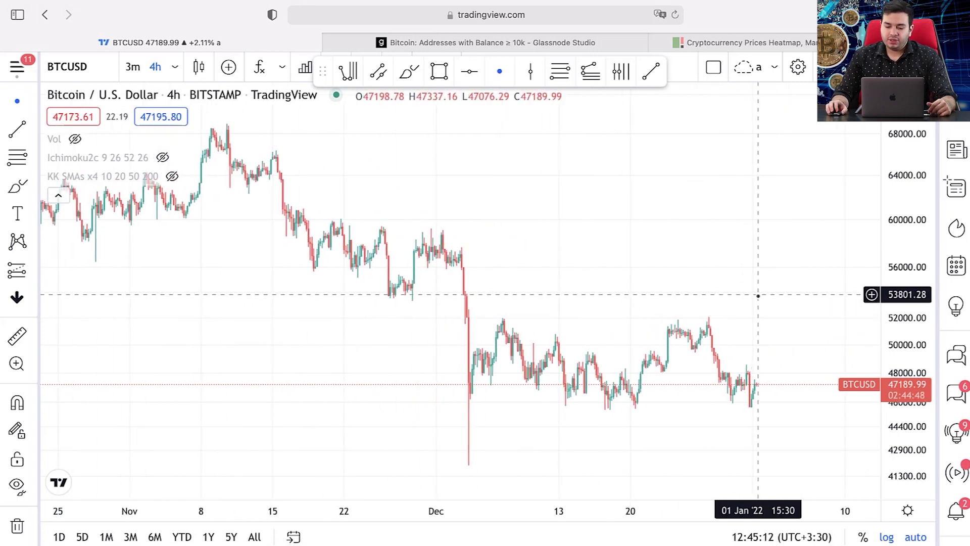
scroll(752, 298, "up", 3)
scroll(752, 298, "up", 1)
scroll(752, 298, "up", 4)
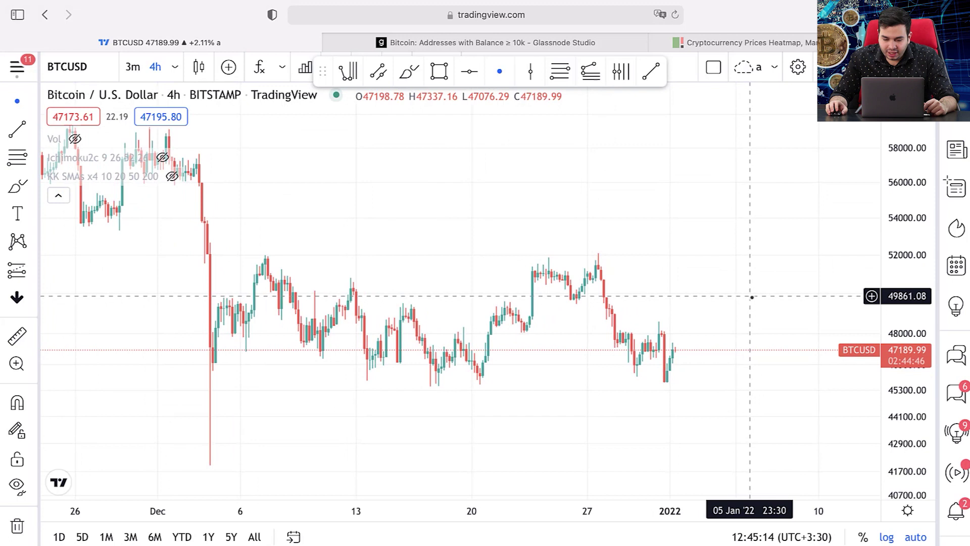
left_click(30, 188)
left_click(81, 247)
left_click(297, 304)
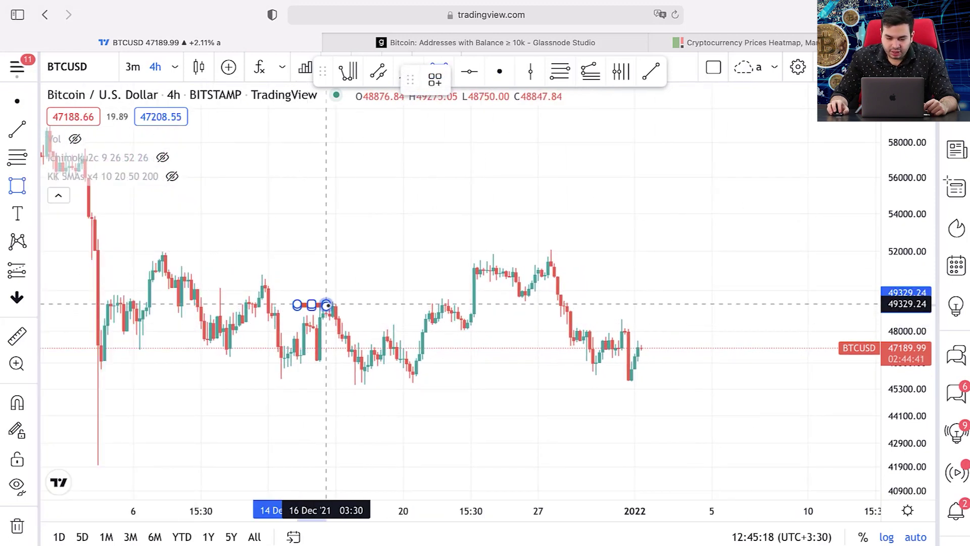
left_click_drag(766, 300, 782, 302)
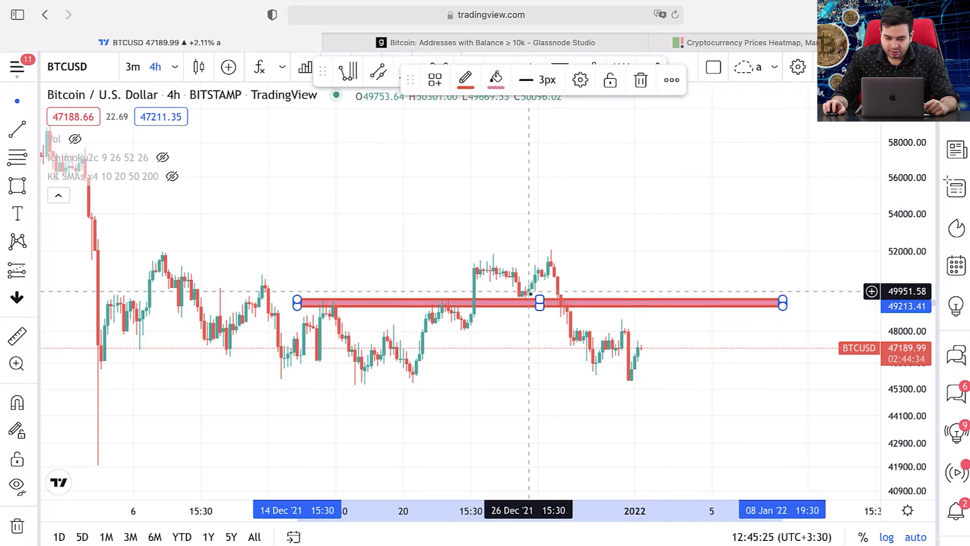
Brush a projected price path rising from the latest candle to the rectangle zone and falling back to about 45,500.
left_click(32, 188)
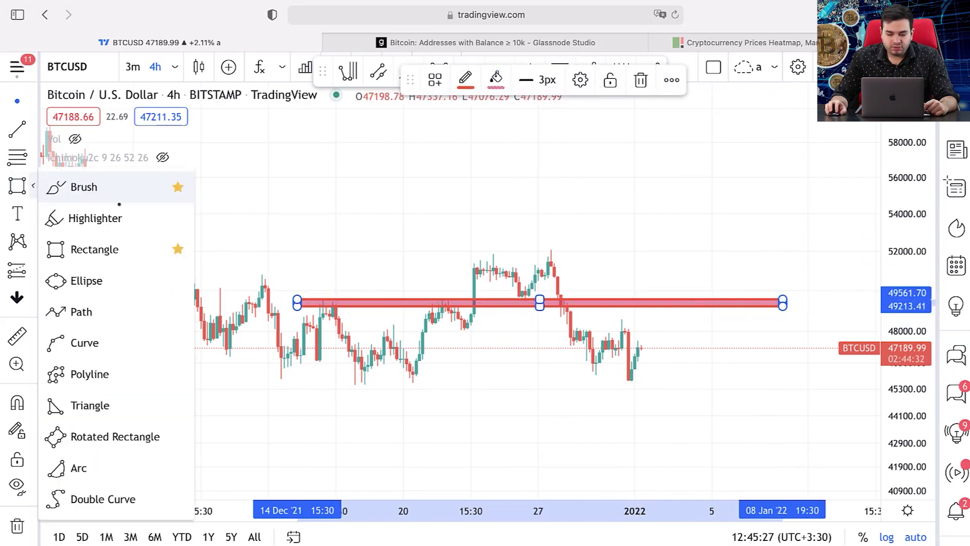
left_click(64, 187)
left_click_drag(642, 354, 664, 308)
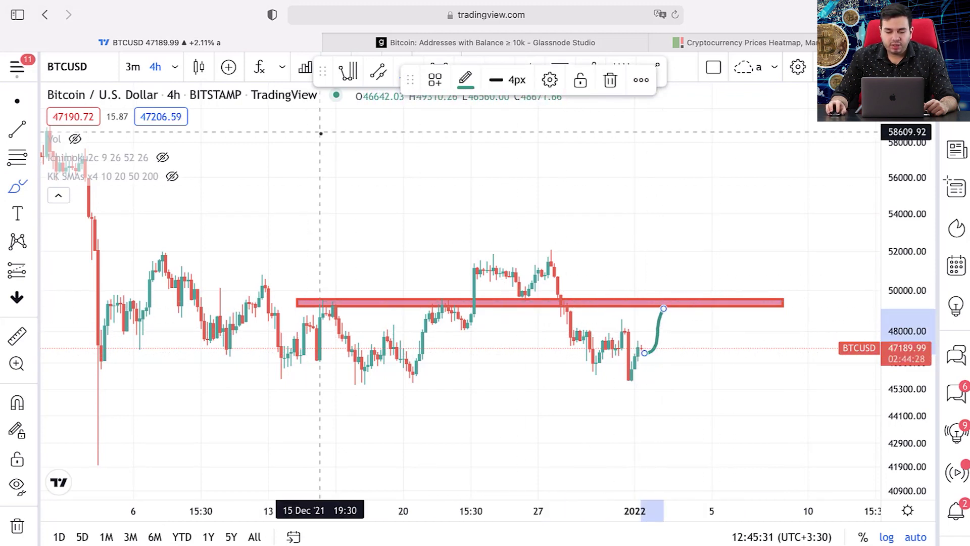
left_click(175, 67)
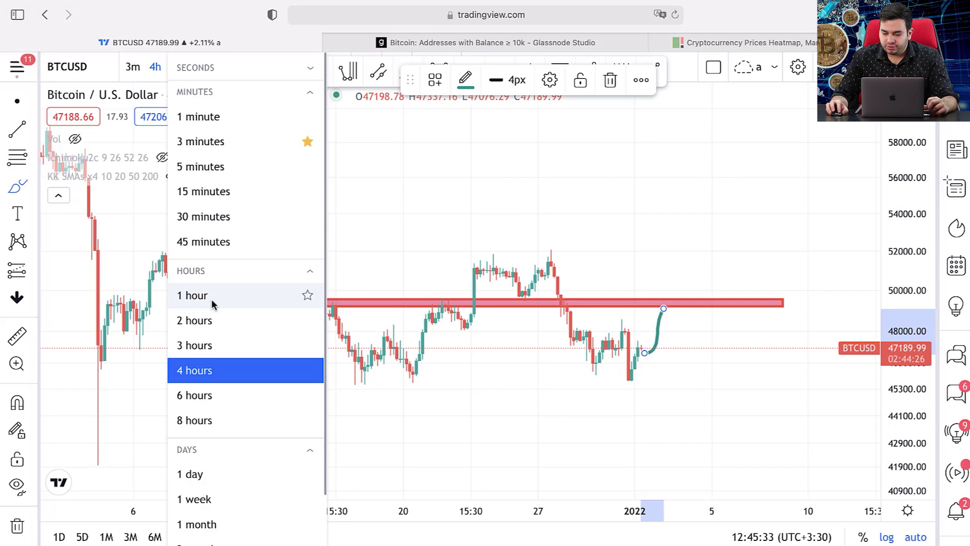
left_click(649, 361)
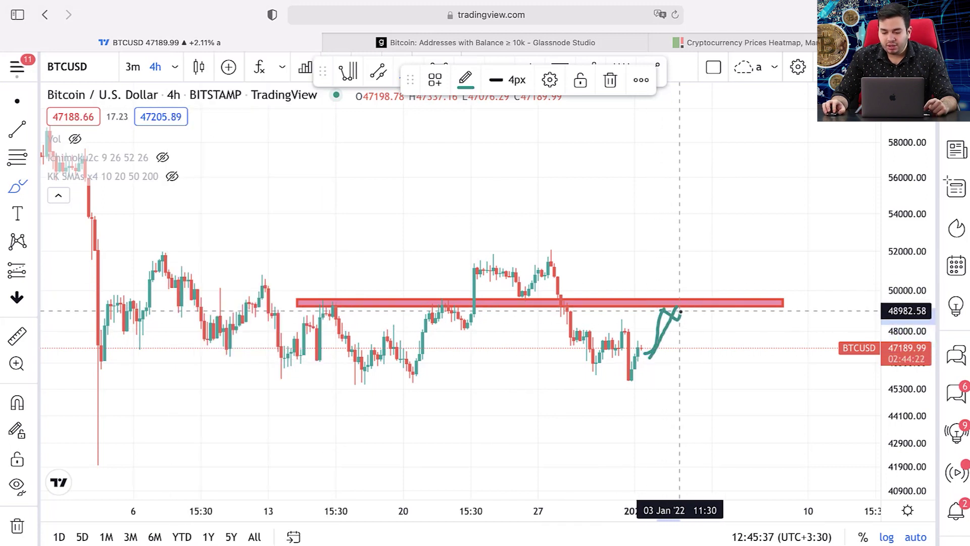
left_click_drag(691, 368, 728, 365)
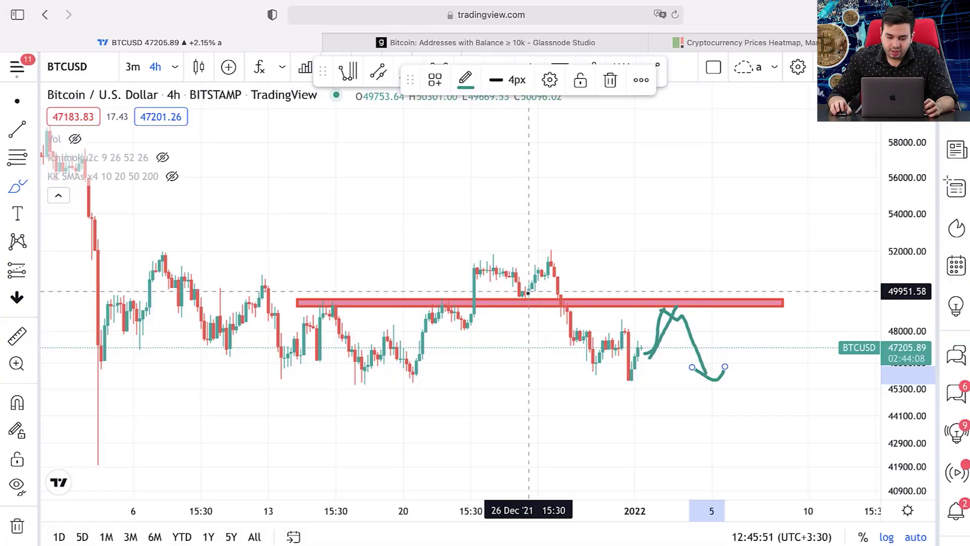
Remove the brushed price path from the chart, keeping the rectangle zone.
scroll(457, 271, "down", 3)
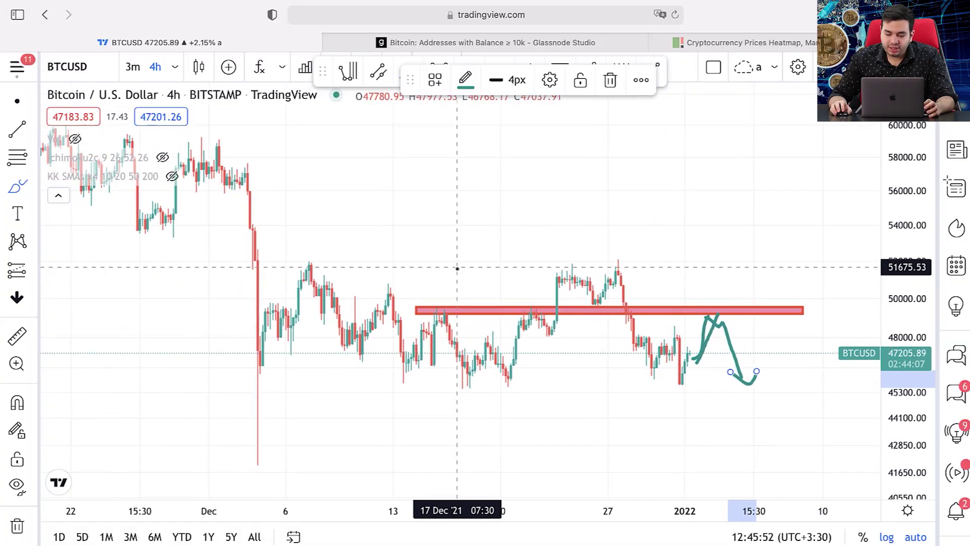
left_click(563, 235)
scroll(554, 236, "up", 4)
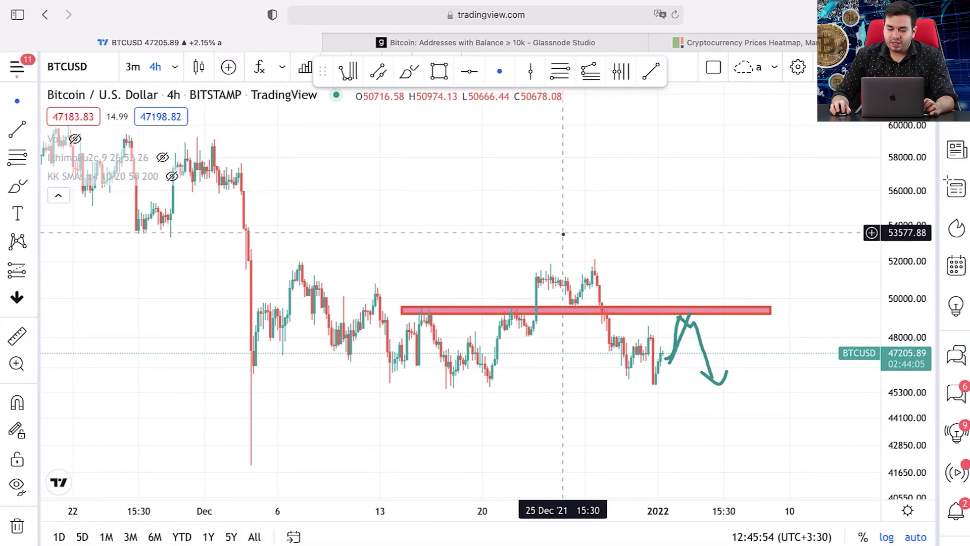
scroll(554, 236, "up", 4)
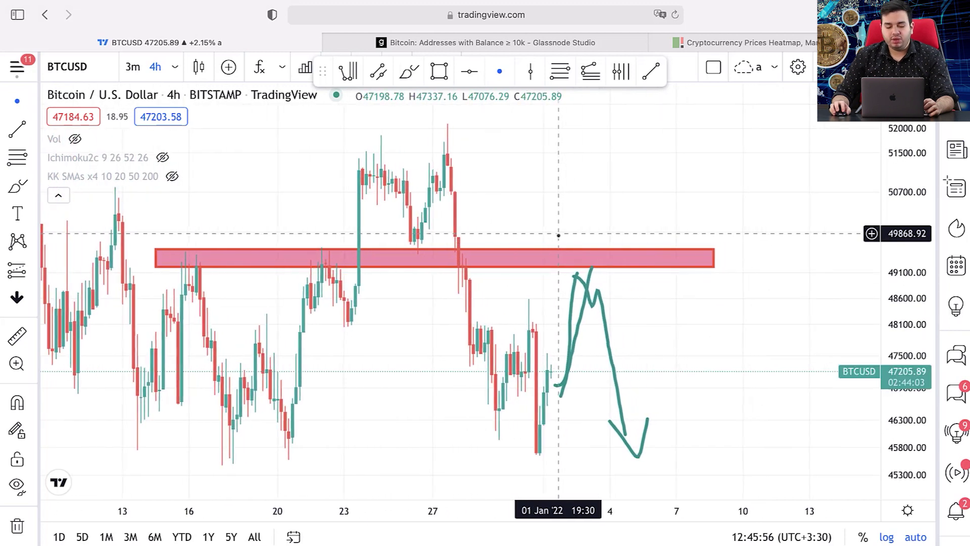
scroll(632, 276, "down", 3)
Brush a dot inside the zone at about 49,300 and short level lines at about 50,100 and 47,200.
scroll(505, 328, "up", 4)
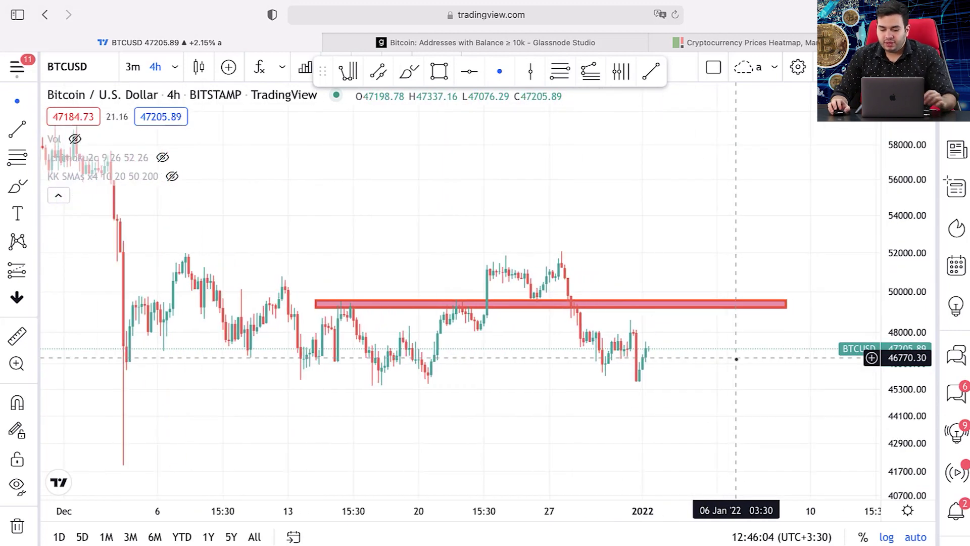
left_click(17, 187)
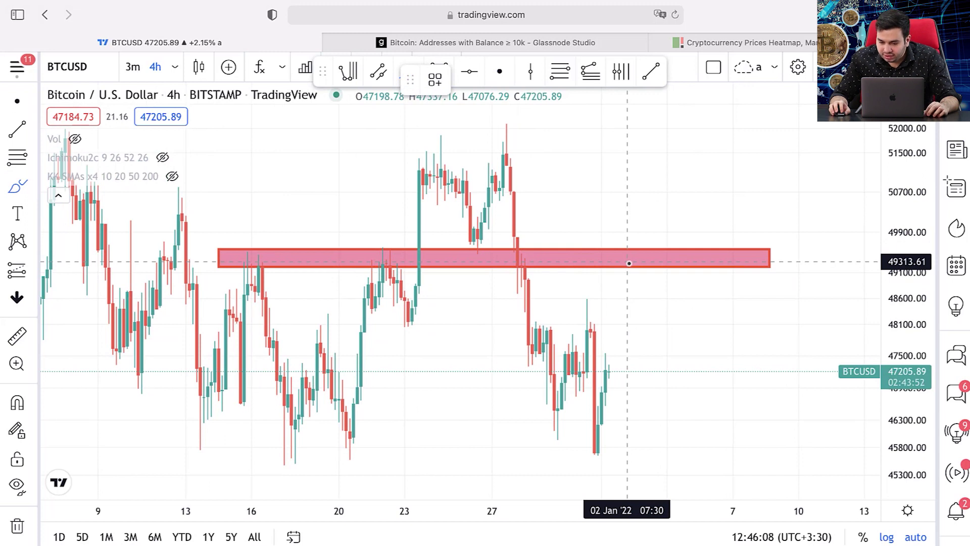
left_click_drag(629, 263, 623, 265)
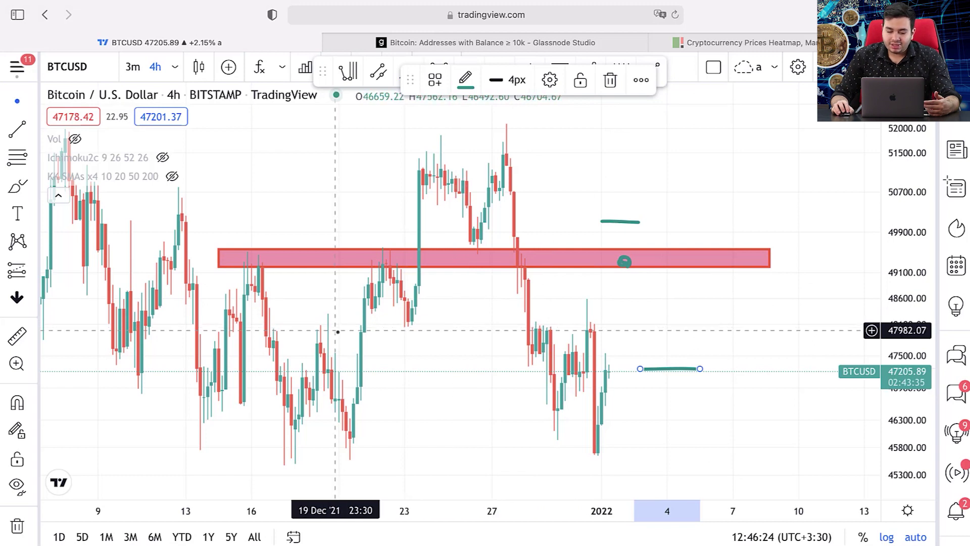
Clear all drawings from the chart and switch it to the 1-hour timeframe.
left_click(9, 525)
left_click(175, 66)
left_click(246, 293)
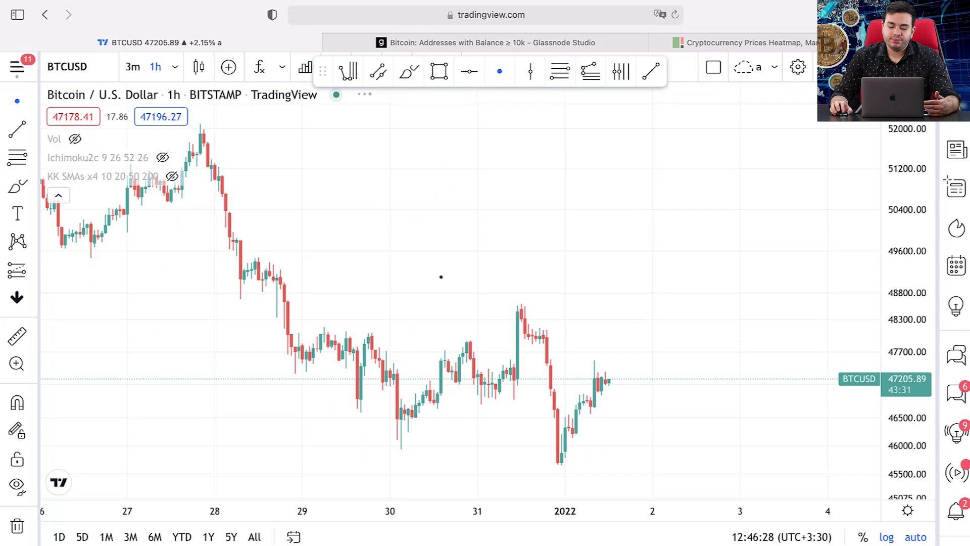
Draw a thin horizontal rectangle zone at about 48,100 from about 16 to 27 December 2021.
left_click(29, 183)
left_click(61, 249)
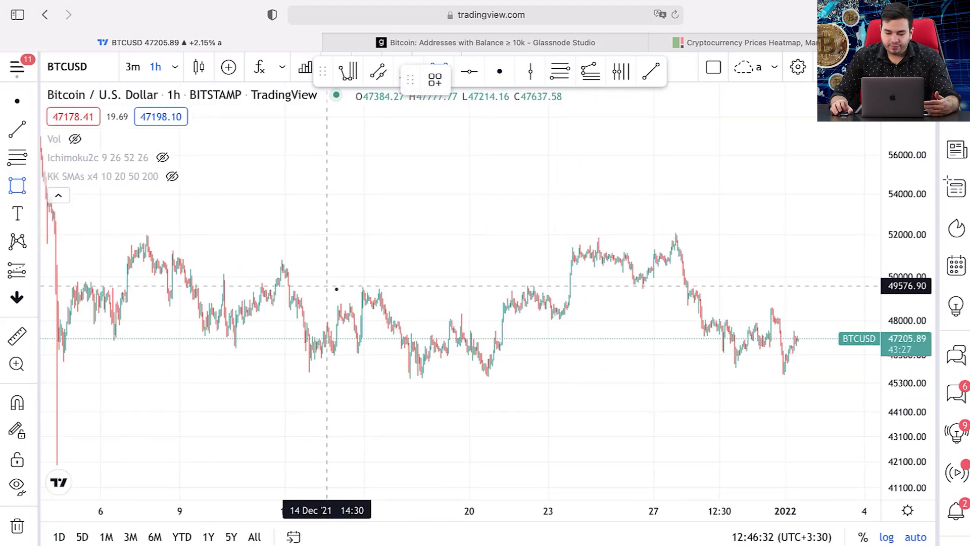
scroll(291, 329, "up", 2)
left_click_drag(277, 327, 629, 318)
Brush the pullback into the zone around 23 December, circle the low, and add level lines at about 47,350 and 51,800.
left_click(32, 186)
left_click(81, 186)
left_click_drag(453, 258, 462, 278)
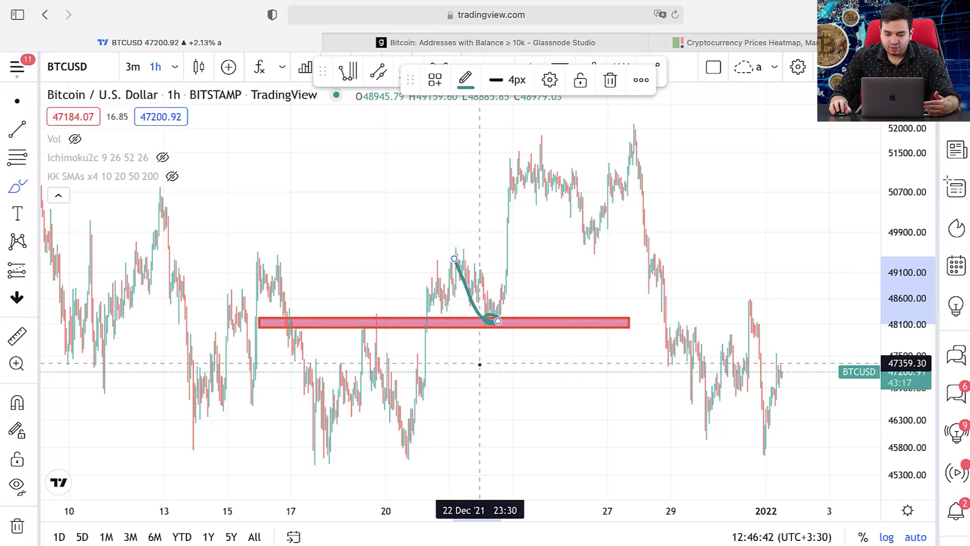
left_click_drag(479, 364, 499, 365)
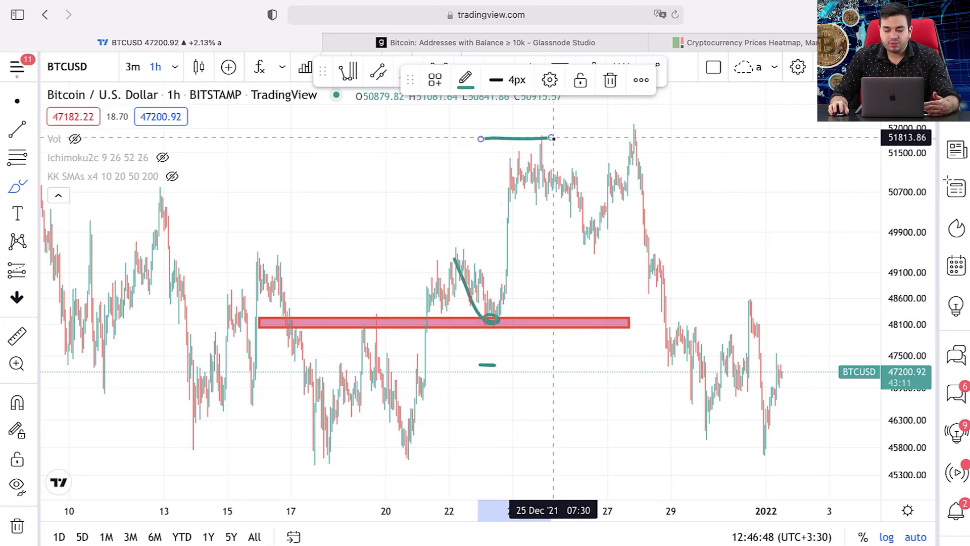
Switch the chart to the daily timeframe and dismiss the custom intervals upgrade offer.
scroll(545, 159, "down", 5)
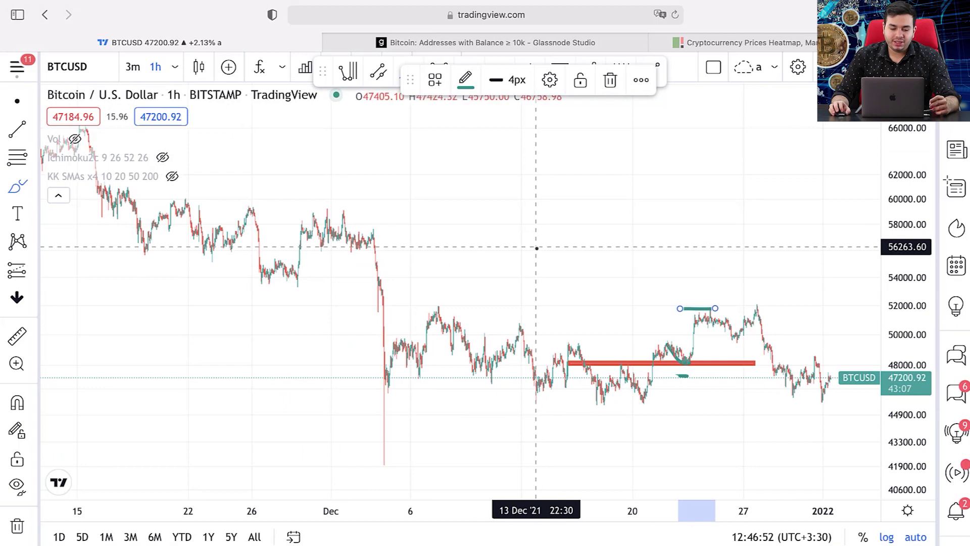
scroll(537, 249, "down", 4)
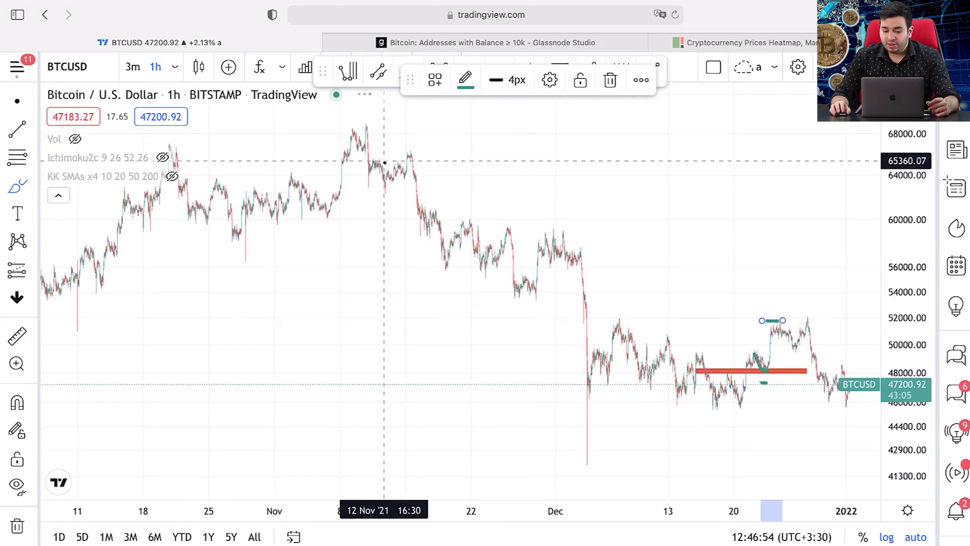
left_click(175, 67)
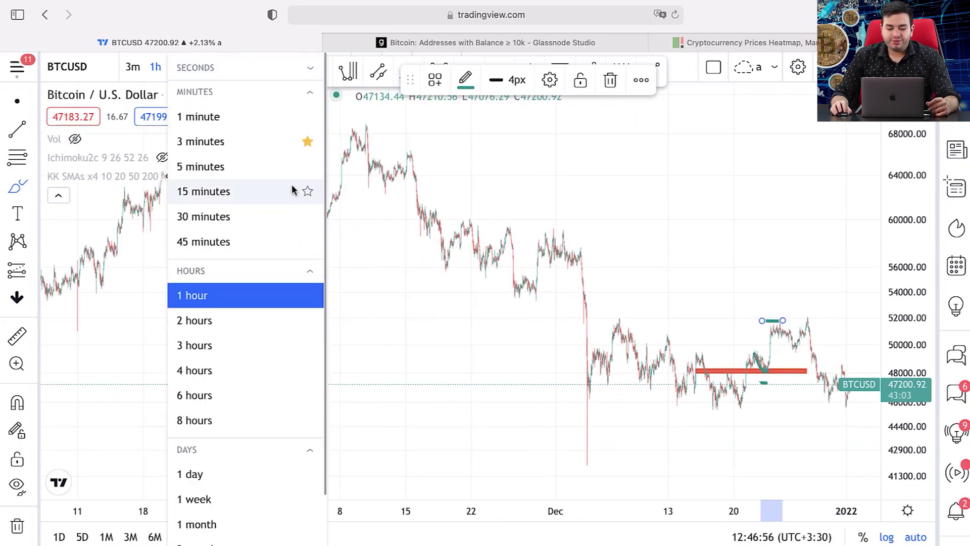
left_click(208, 398)
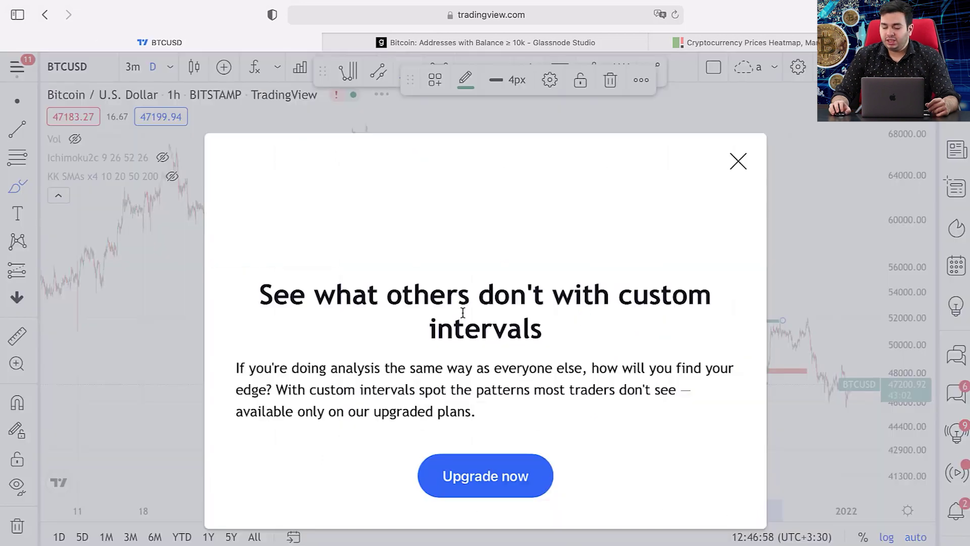
left_click(738, 161)
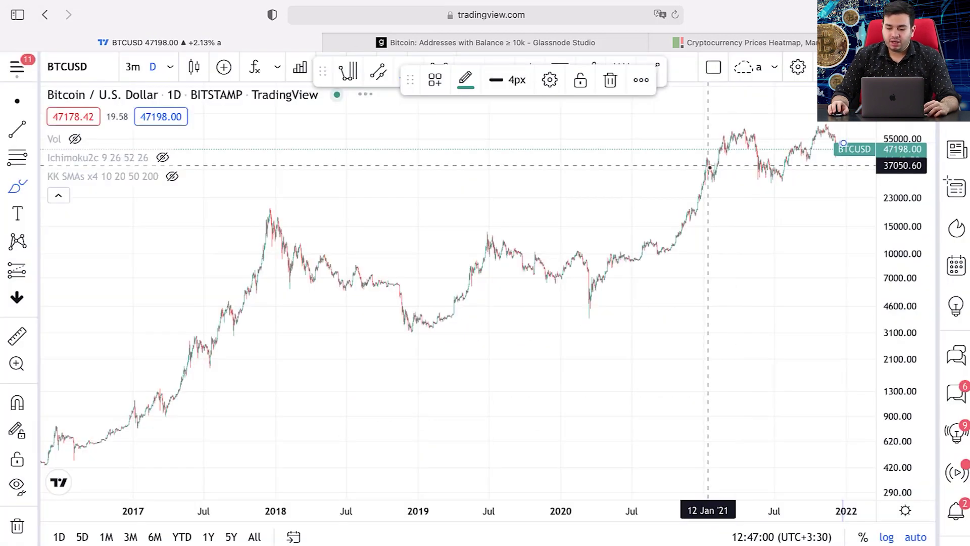
Show the KK SMAs moving averages on the daily chart and frame the candles from October 2021 to January 2022.
scroll(717, 230, "up", 4)
scroll(721, 255, "up", 6)
key("Escape")
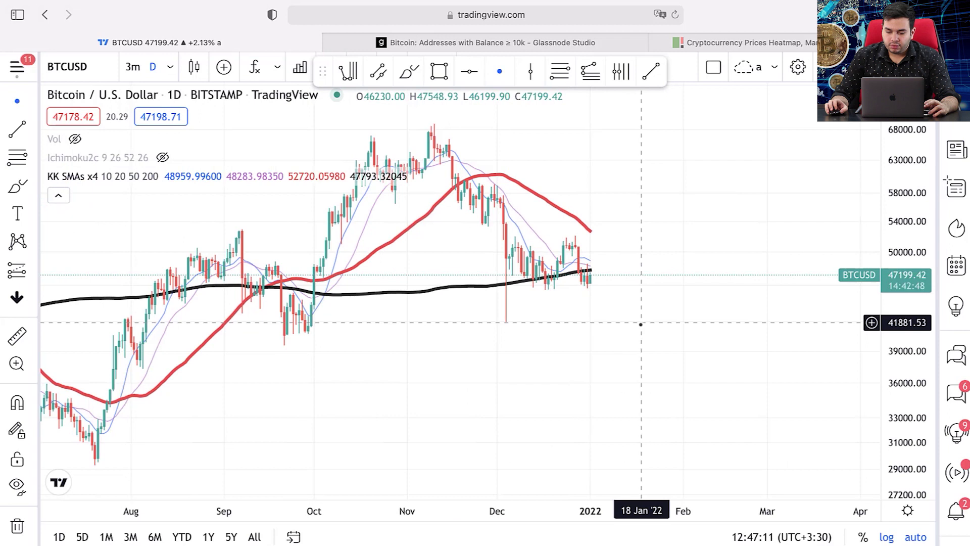
left_click_drag(623, 321, 676, 269)
scroll(682, 267, "up", 5)
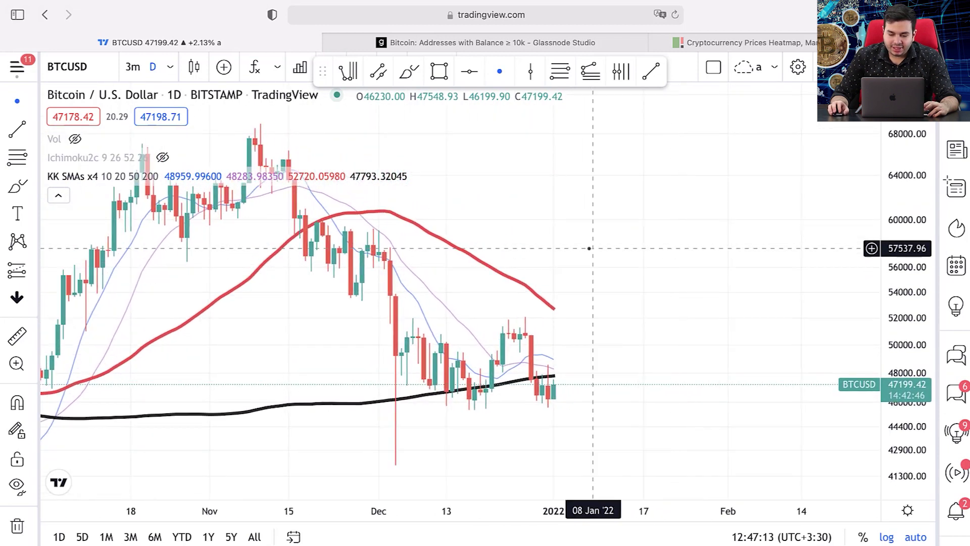
Brush an arrow to the mid-November break below the red 50-period average and a stroke up to its retest.
left_click(18, 186)
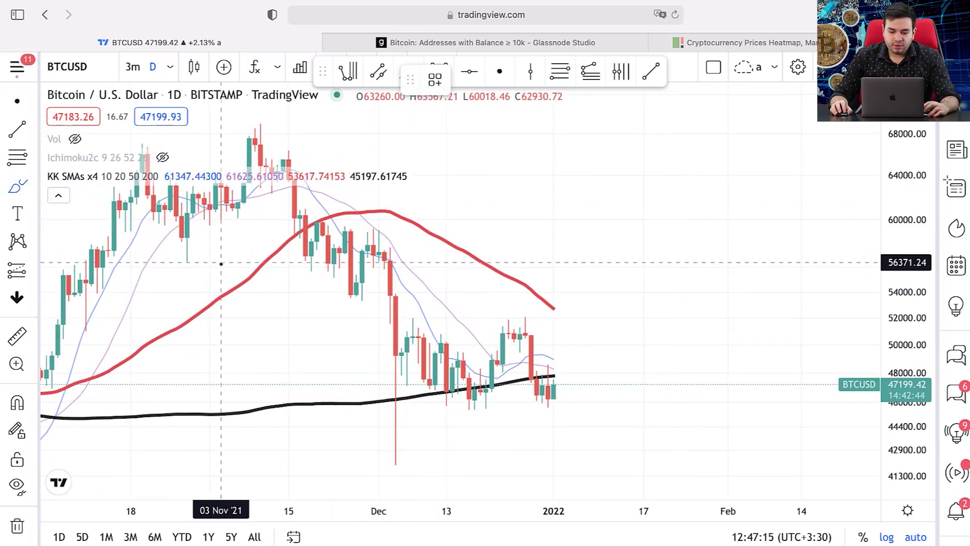
left_click_drag(267, 311, 291, 262)
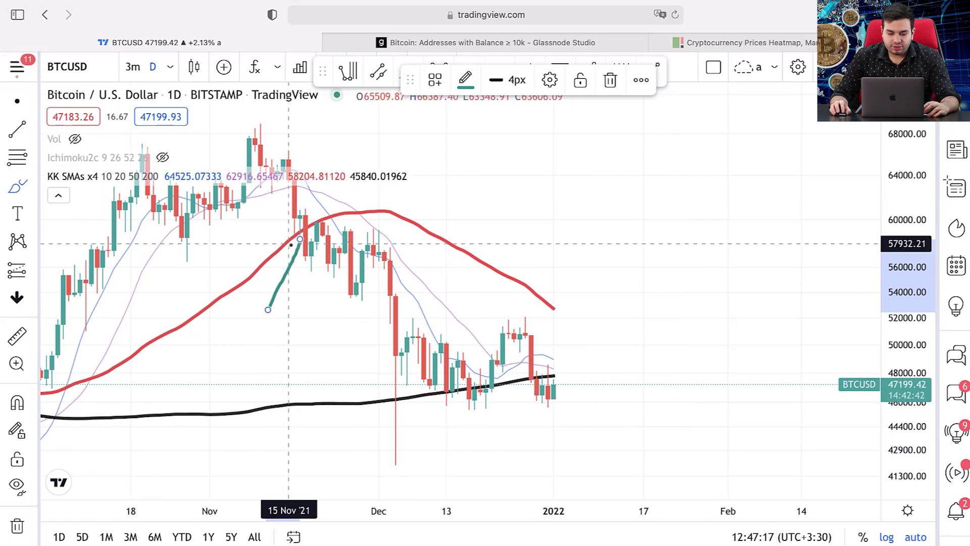
left_click_drag(291, 244, 298, 234)
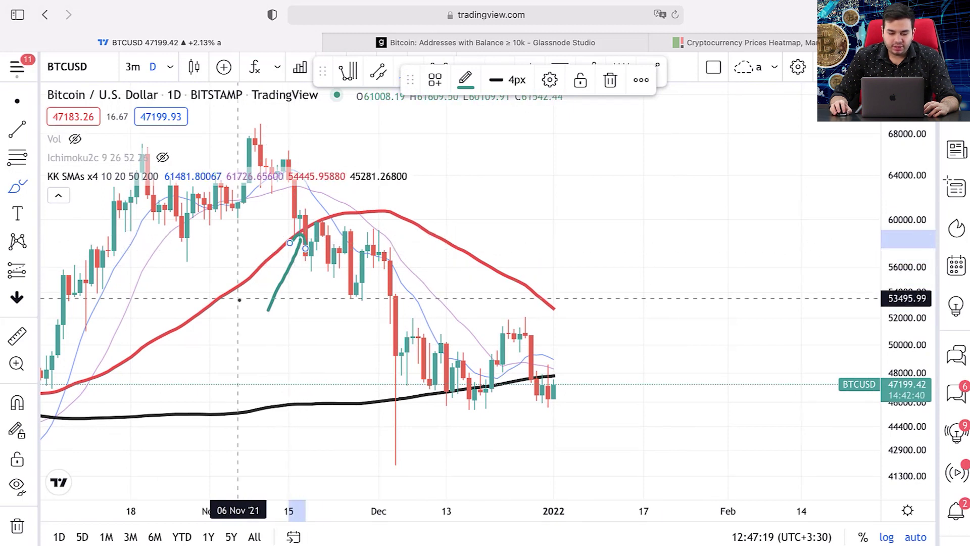
left_click_drag(311, 263, 317, 239)
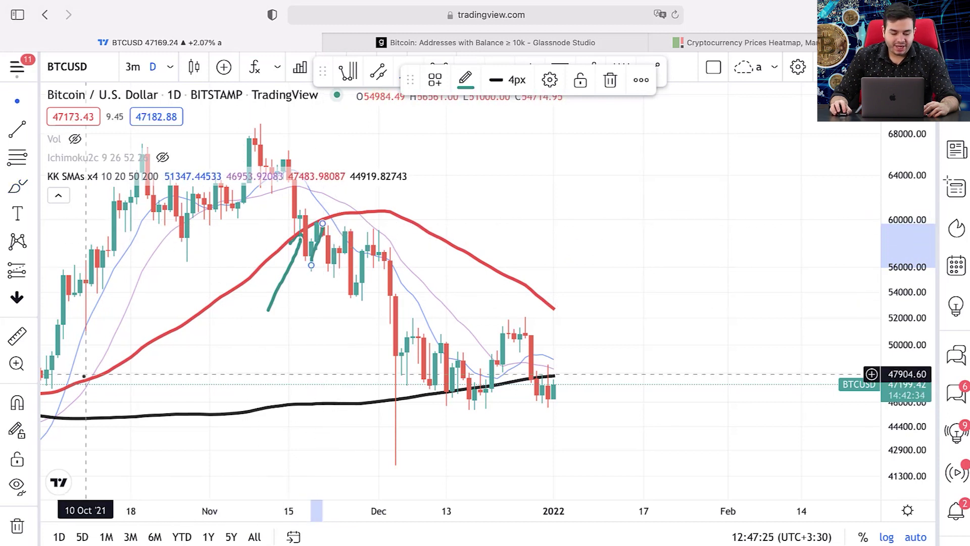
Clear the brush arrows and circle the retest of the red average around 20 November 2021.
left_click(19, 523)
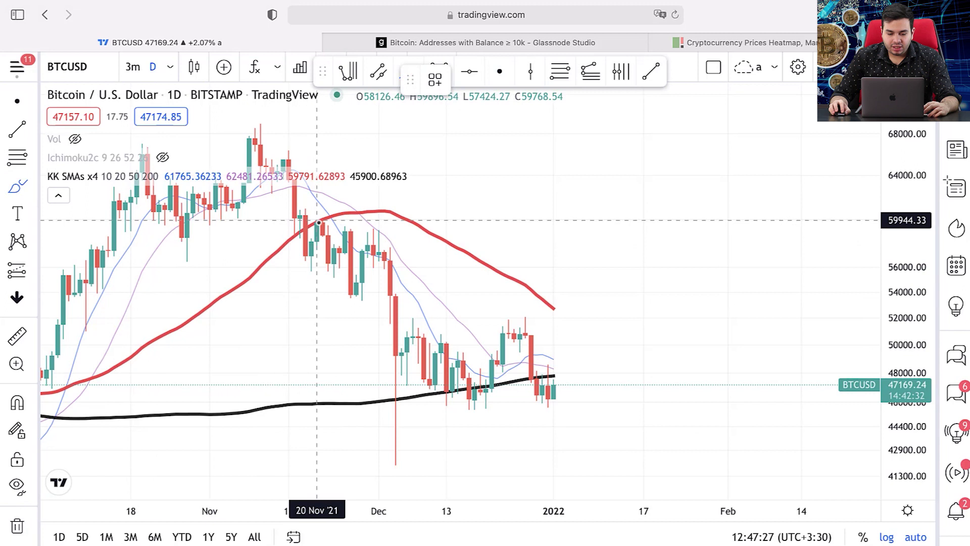
left_click_drag(312, 229, 322, 212)
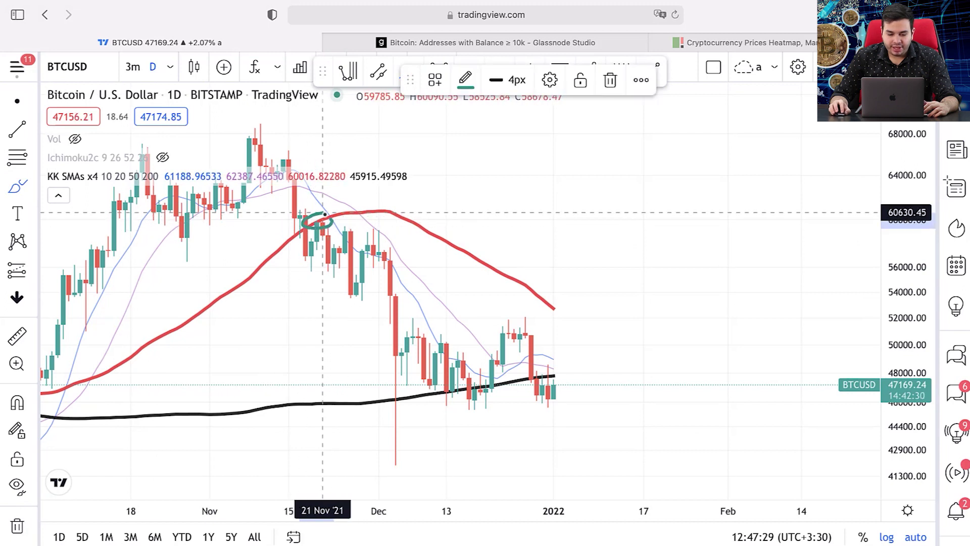
Switch the chart to the 1-hour timeframe and frame the circled retest between 15 and 26 November.
left_click(170, 67)
left_click(216, 293)
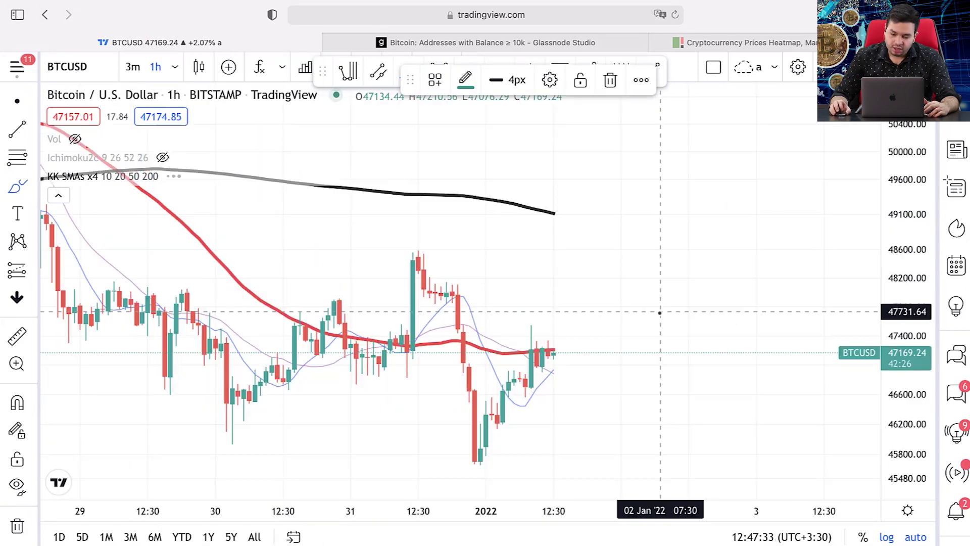
scroll(660, 313, "left", 15)
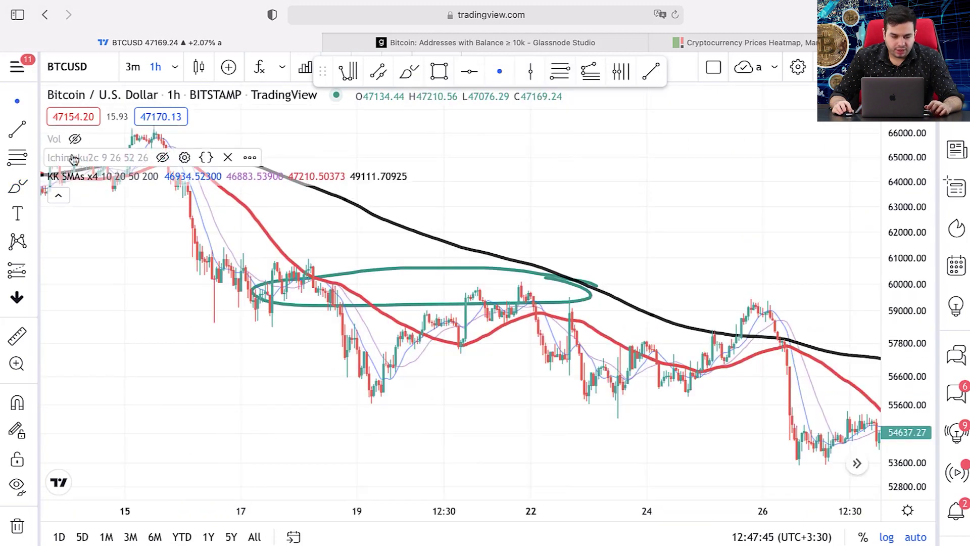
Draw a rising trend line from the 19 November low at about 55,500 to about 61,600 on 23 November.
left_click(15, 130)
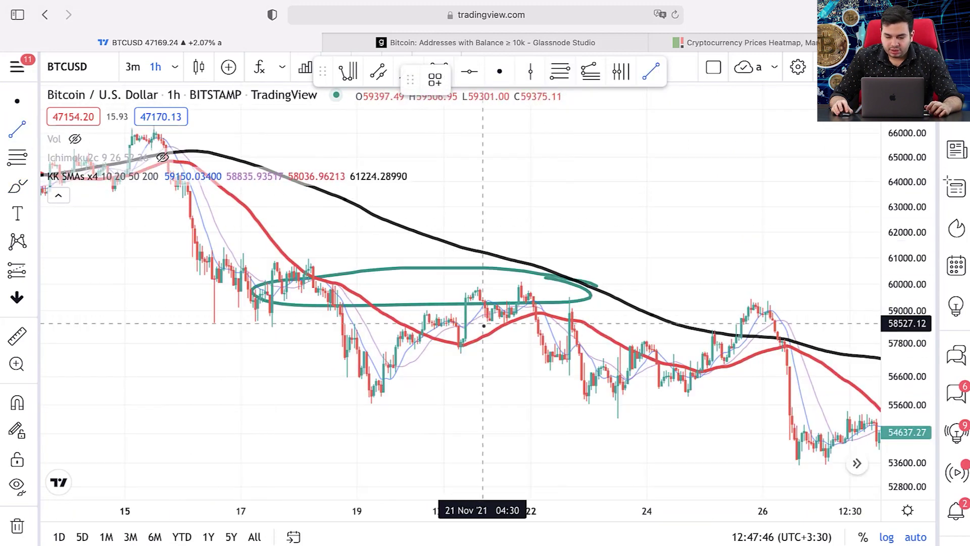
left_click(371, 407)
left_click(642, 241)
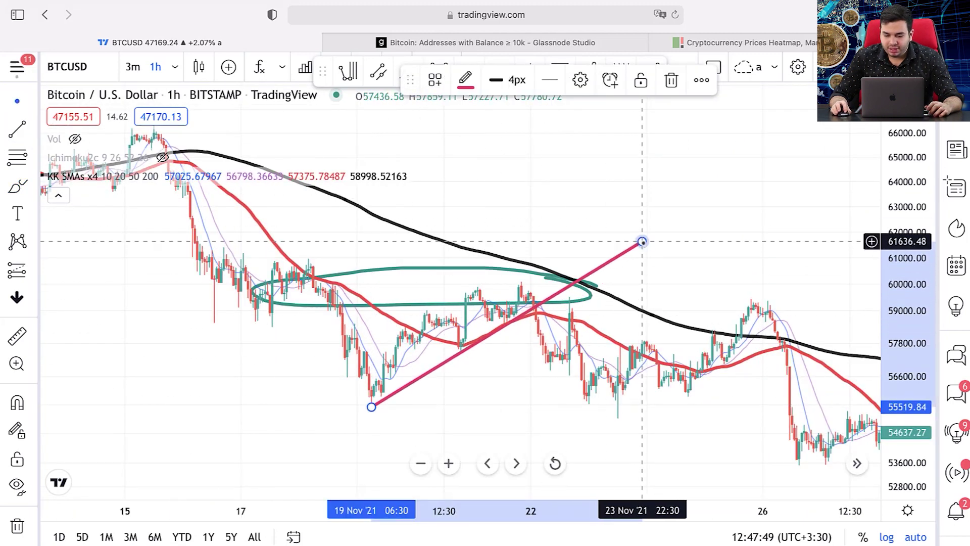
scroll(616, 251, "right", 5)
scroll(569, 402, "right", 5)
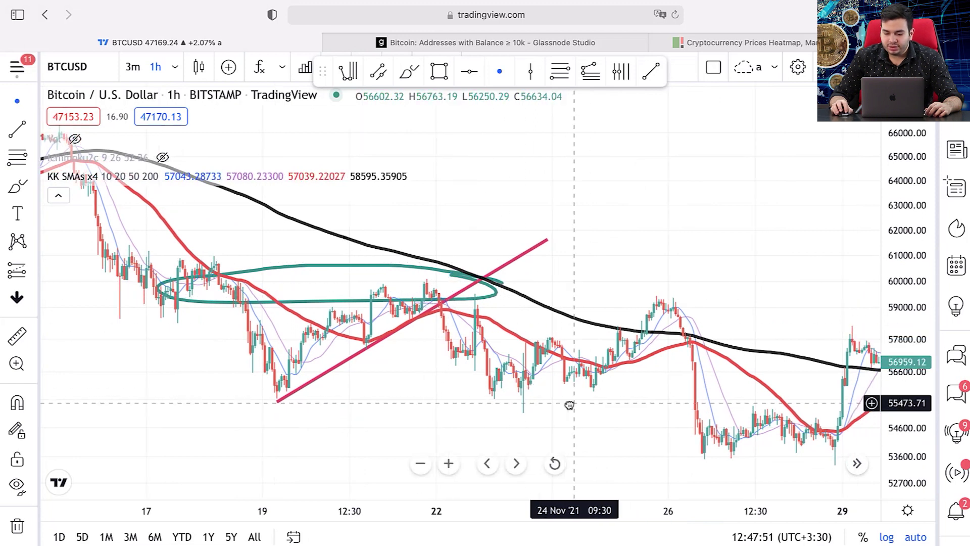
scroll(464, 398, "left", 5)
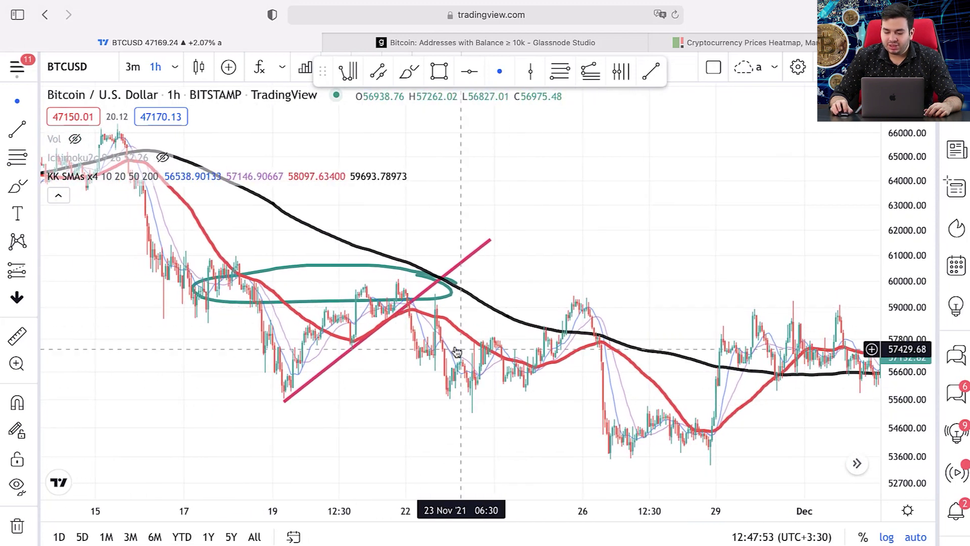
scroll(616, 443, "right", 5)
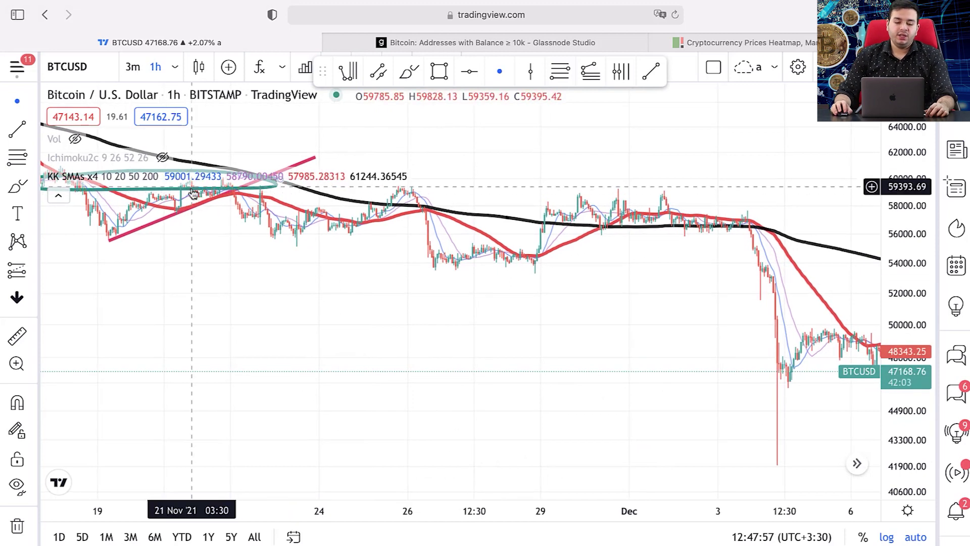
Hide the KK SMAs moving averages and switch the chart to the 1-day timeframe, framing October 2021 to January 2022.
left_click(171, 176)
left_click(175, 67)
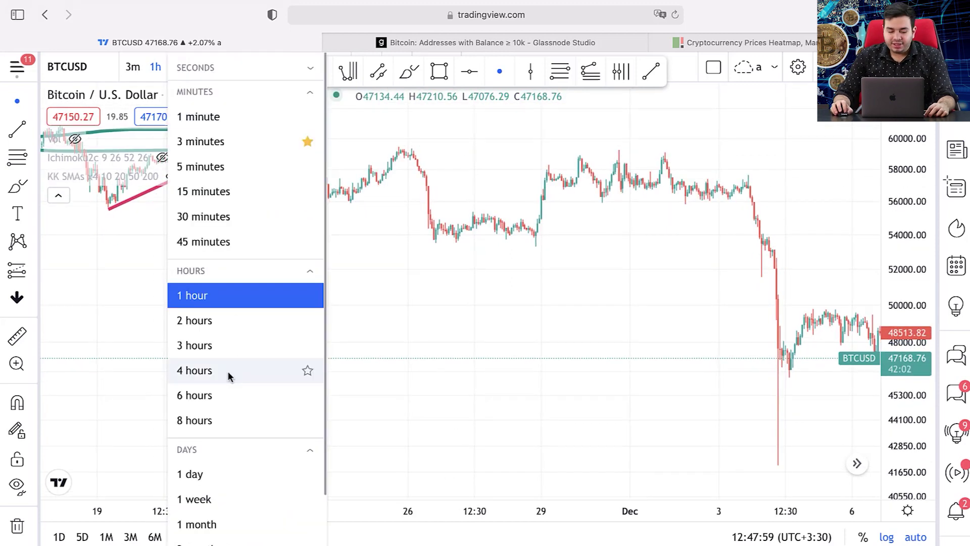
left_click(228, 472)
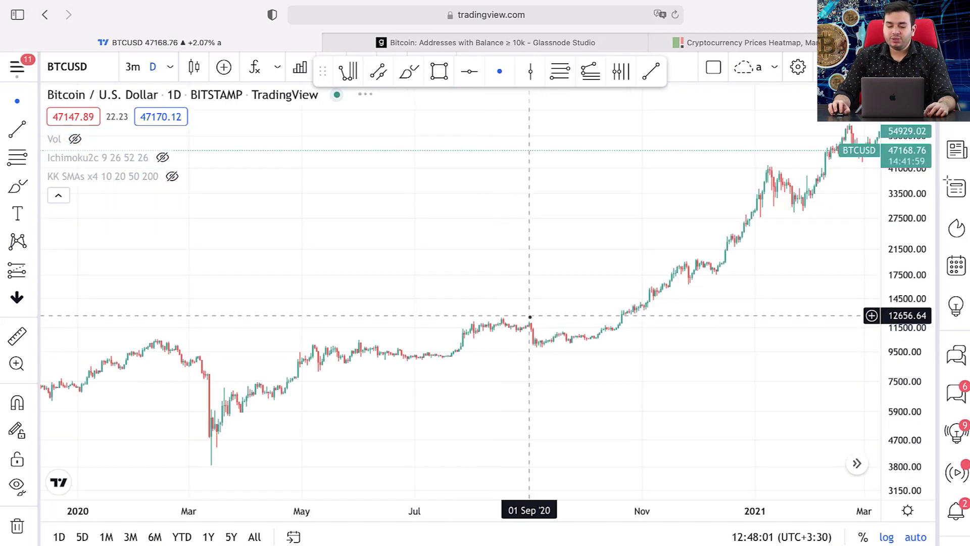
left_click_drag(515, 294, 262, 284)
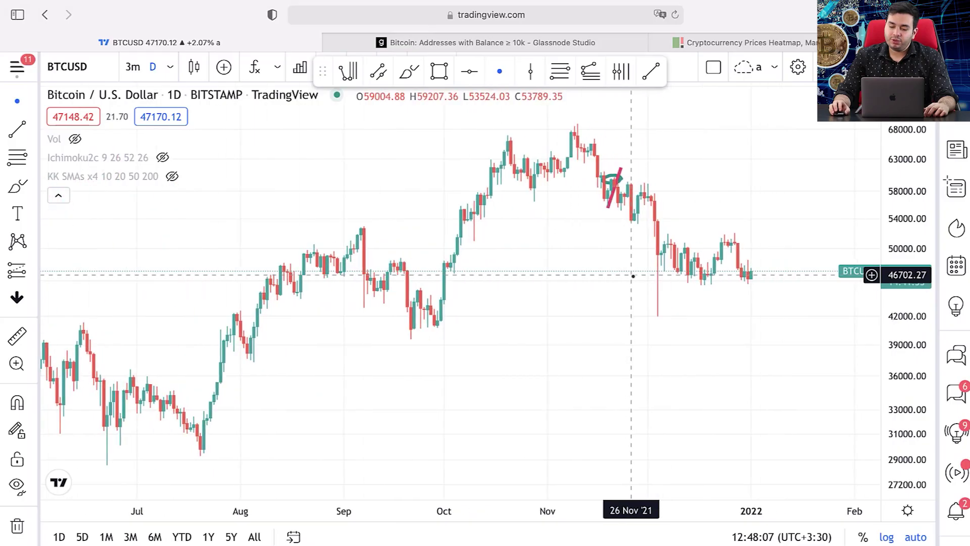
scroll(634, 278, "up", 5)
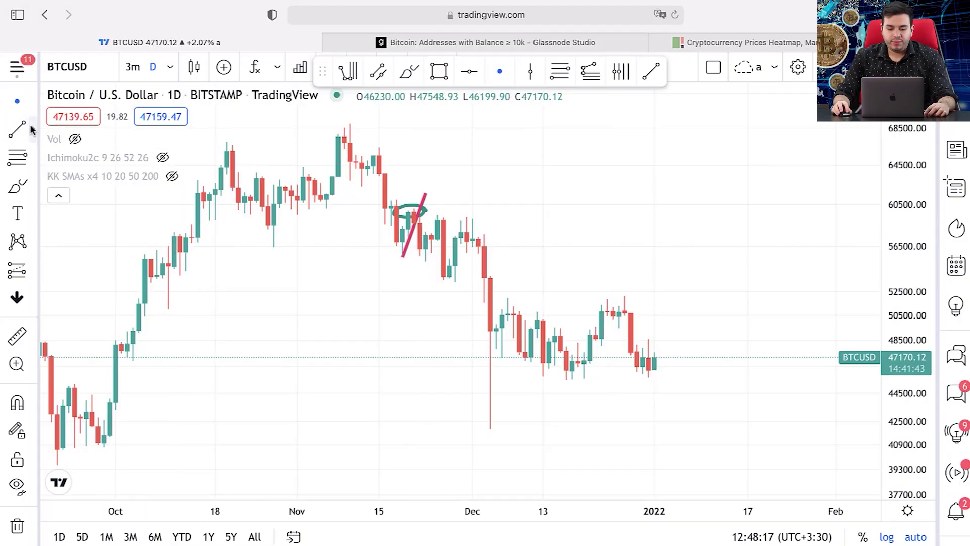
left_click(31, 129)
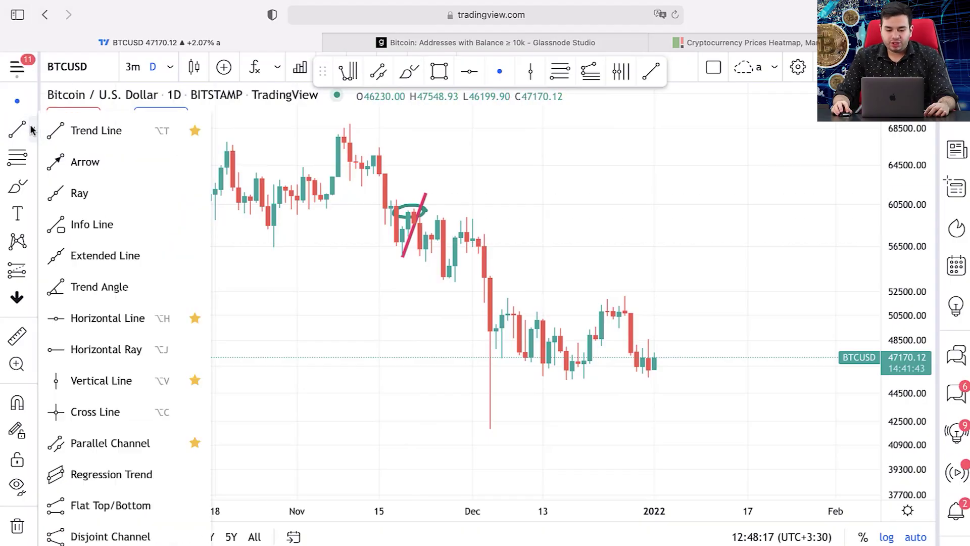
left_click(201, 362)
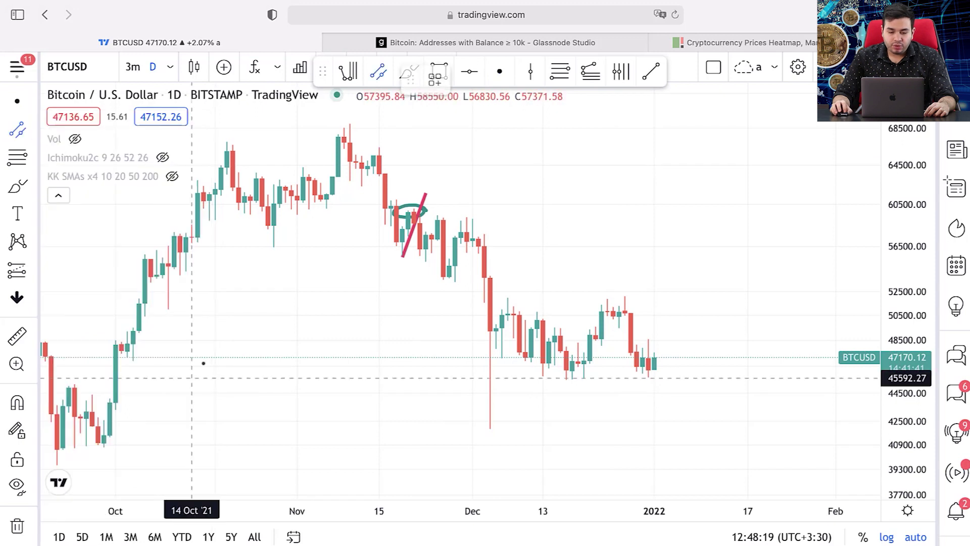
scroll(404, 309, "down", 5)
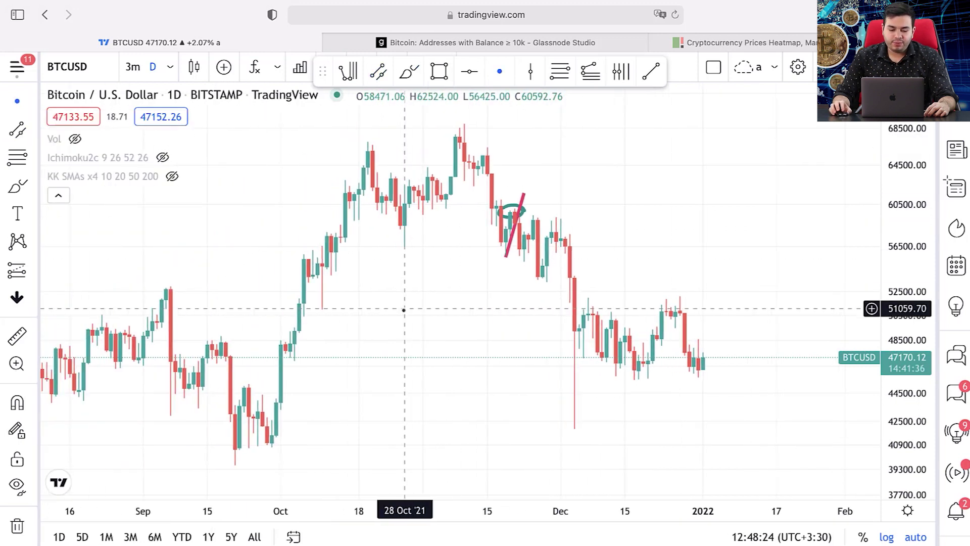
scroll(381, 344, "down", 5)
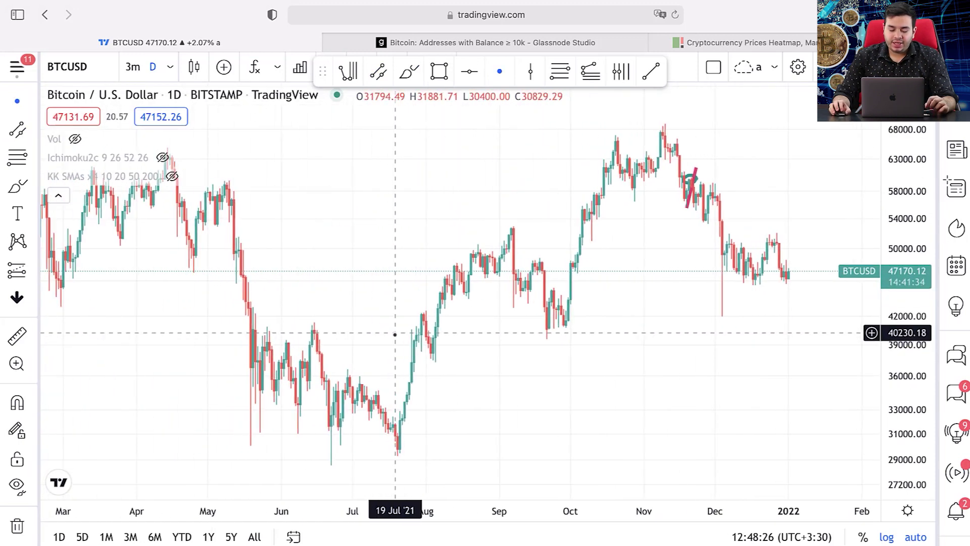
scroll(350, 287, "down", 5)
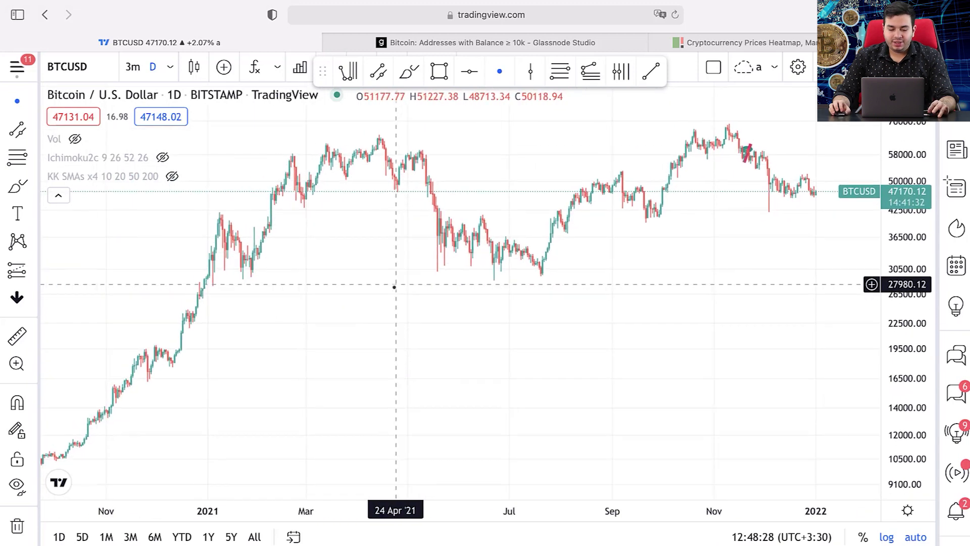
Frame the candles around the start of 2022 on the 4-hour timeframe and change to the 1-hour timeframe.
left_click(169, 70)
left_click(226, 371)
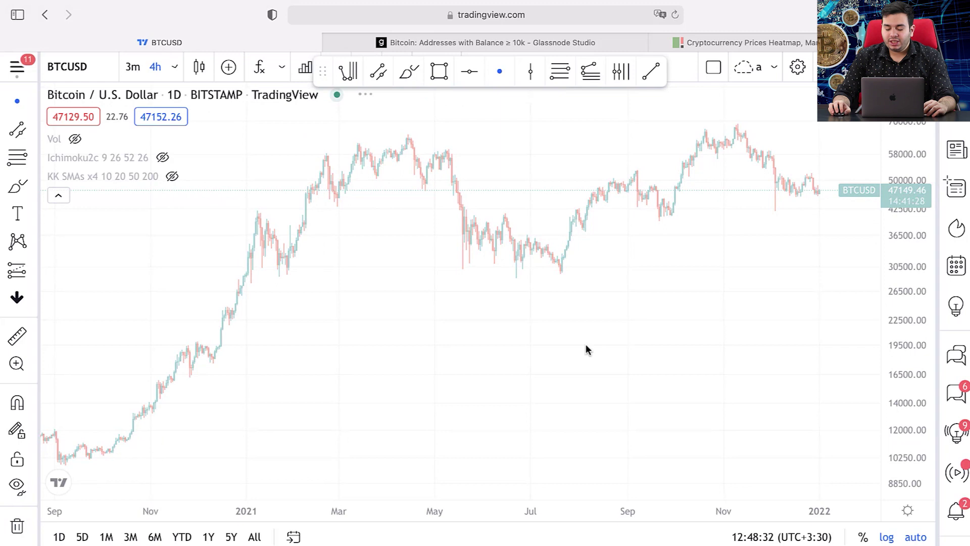
scroll(747, 327, "up", 5)
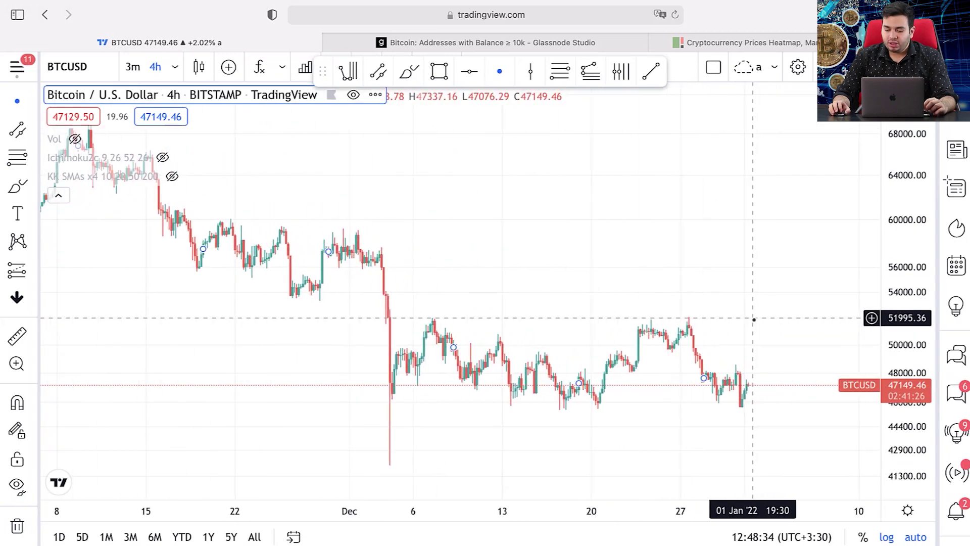
scroll(752, 319, "up", 6)
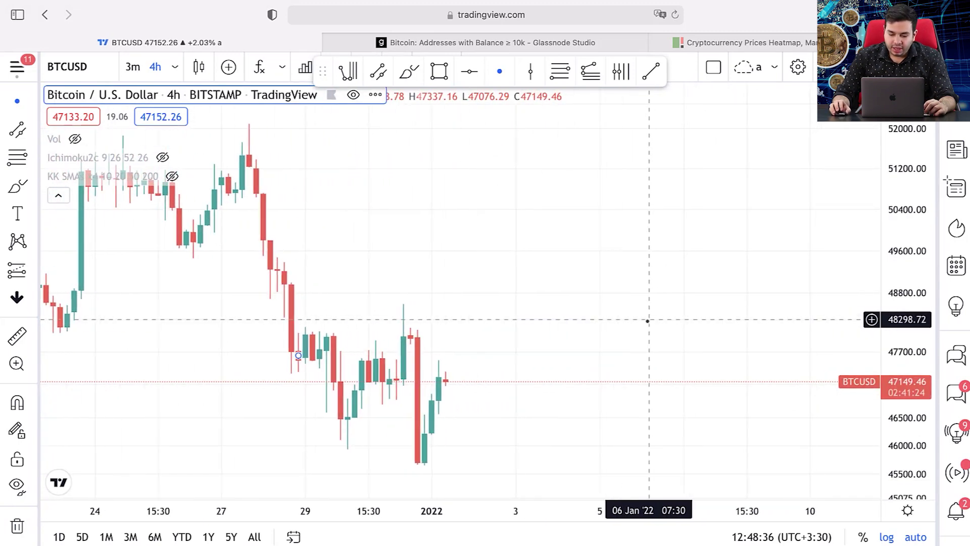
left_click(33, 186)
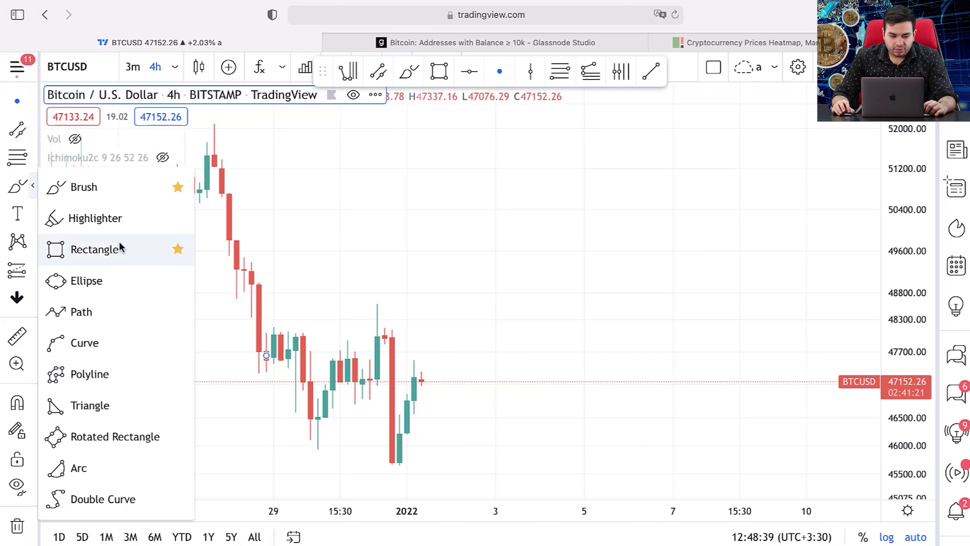
left_click(177, 65)
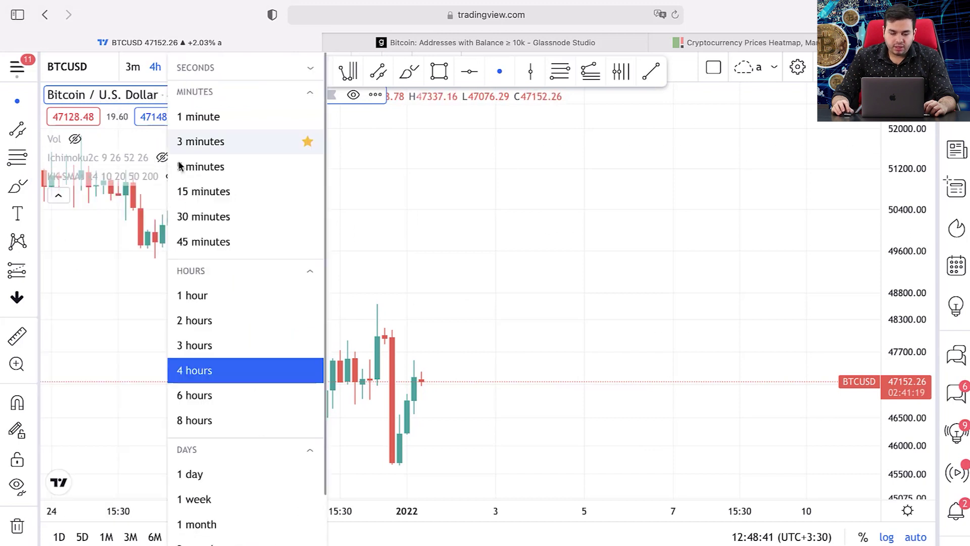
left_click(202, 298)
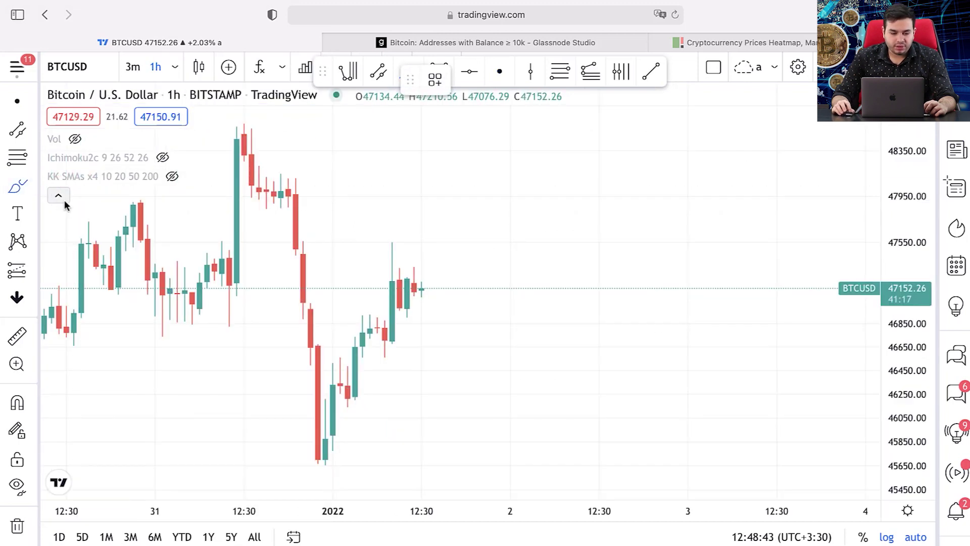
Draw a rectangle zone from 30 December 2021 to 2 January 2022 between about 46,900 and 47,140.
left_click(32, 187)
left_click(76, 249)
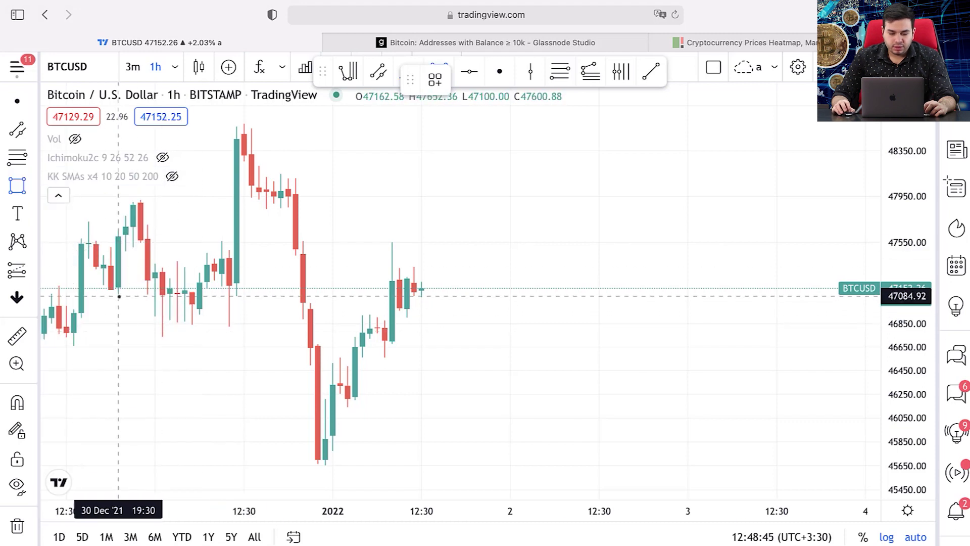
mouse_move(82, 290)
left_mouse_down()
mouse_move(451, 340)
mouse_move(643, 306)
mouse_move(644, 318)
left_mouse_up()
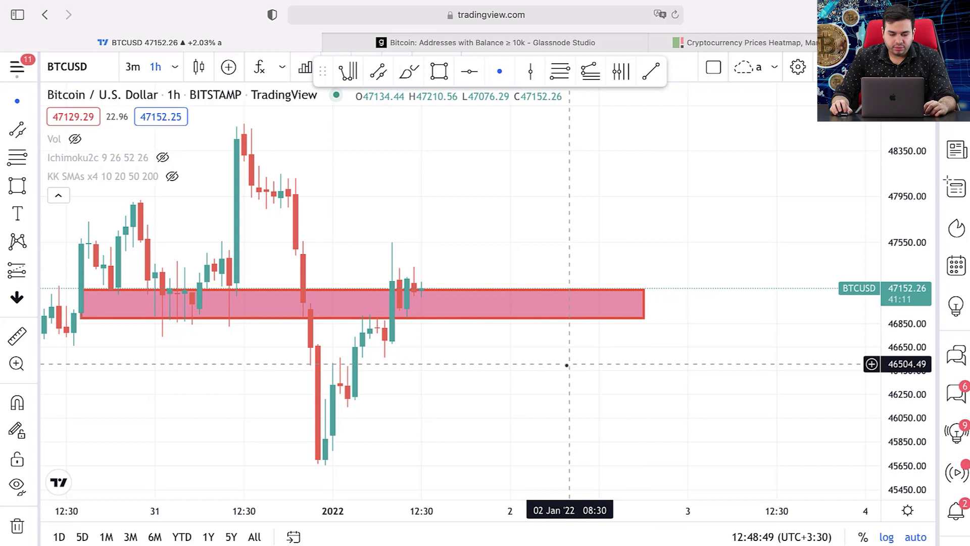
Brush upward arrows below the zone's touches on 31 December and scribble over its retest early on 1 January 2022.
left_click(33, 186)
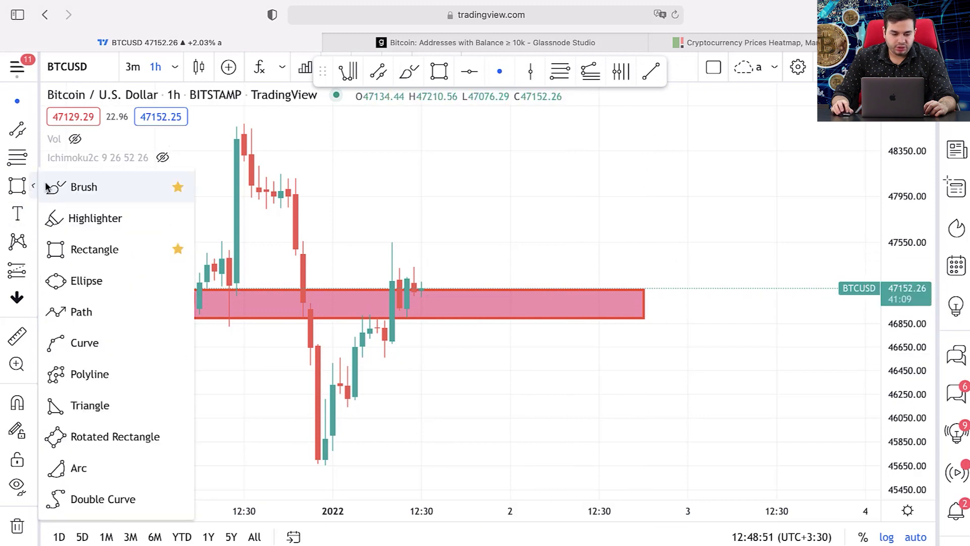
left_click(76, 186)
left_click_drag(156, 364, 163, 333)
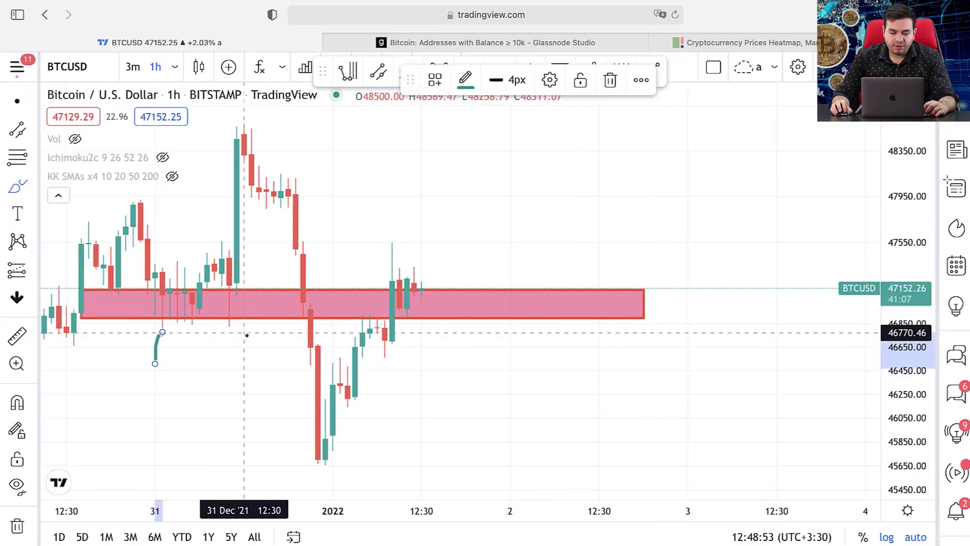
mouse_move(229, 378)
left_mouse_down()
mouse_move(207, 329)
mouse_move(221, 313)
mouse_move(244, 332)
left_mouse_up()
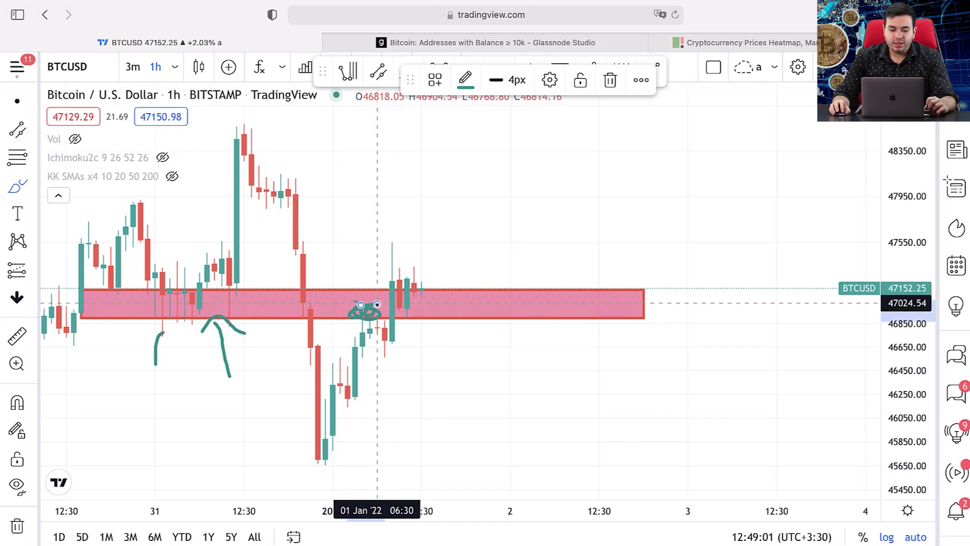
Brush a short horizontal stroke at about 47,670 above the 1 January 2022 spike out of the zone.
mouse_move(382, 232)
left_mouse_down()
mouse_move(423, 227)
mouse_move(399, 229)
left_mouse_up()
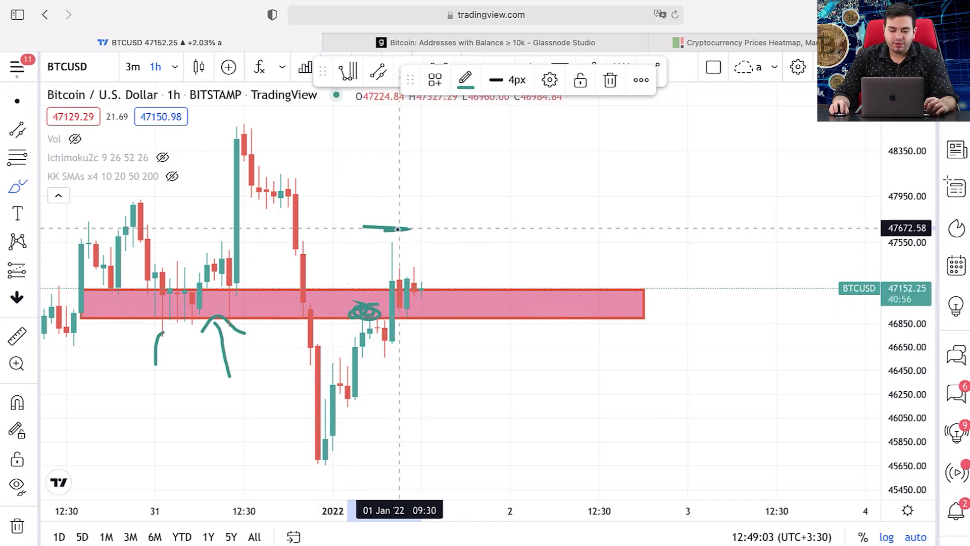
scroll(471, 348, "down", 3)
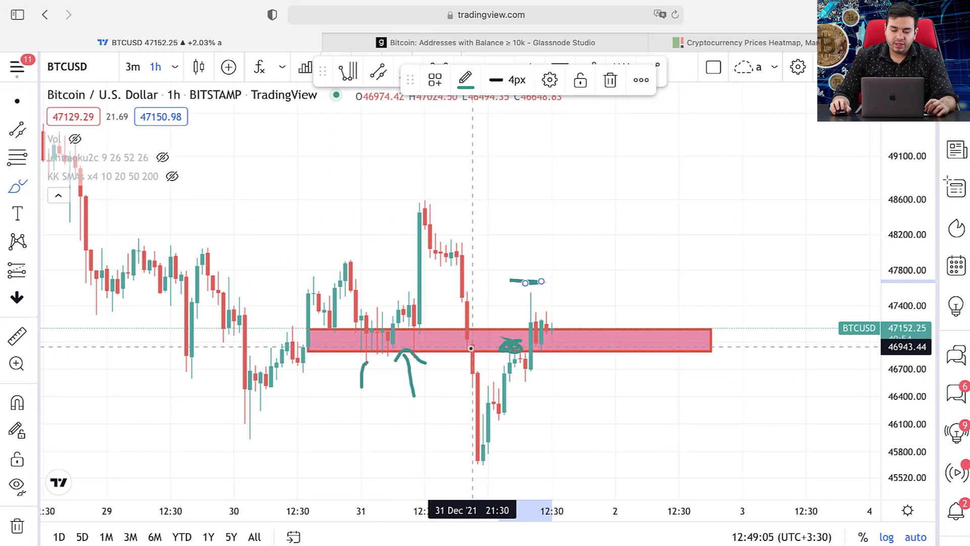
scroll(471, 349, "down", 2)
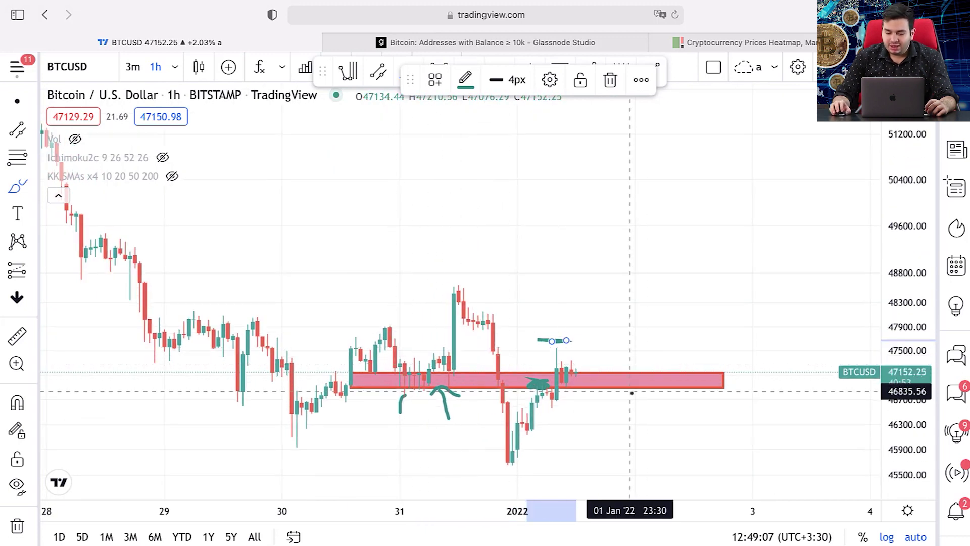
scroll(603, 409, "up", 3)
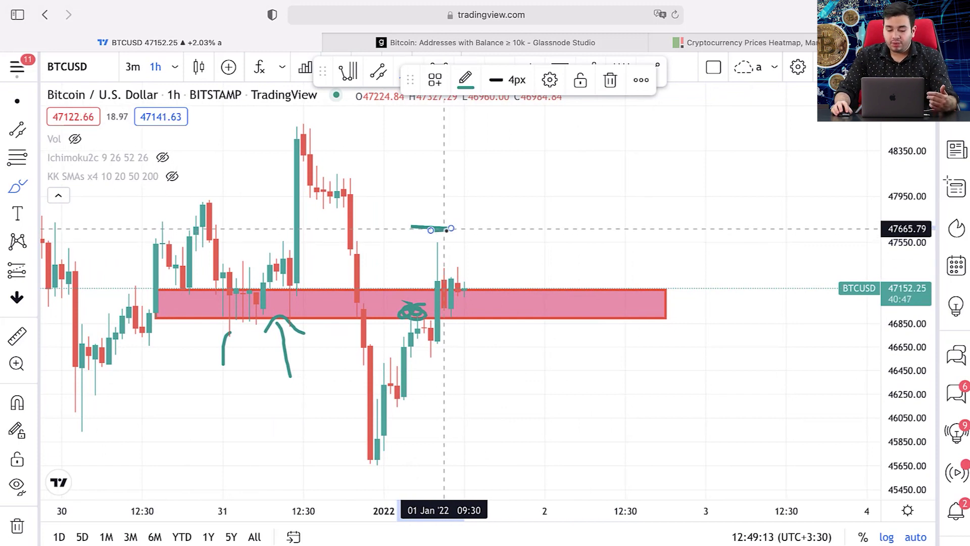
mouse_move(624, 458)
left_mouse_down()
mouse_move(431, 449)
mouse_move(538, 438)
mouse_move(606, 446)
left_mouse_up()
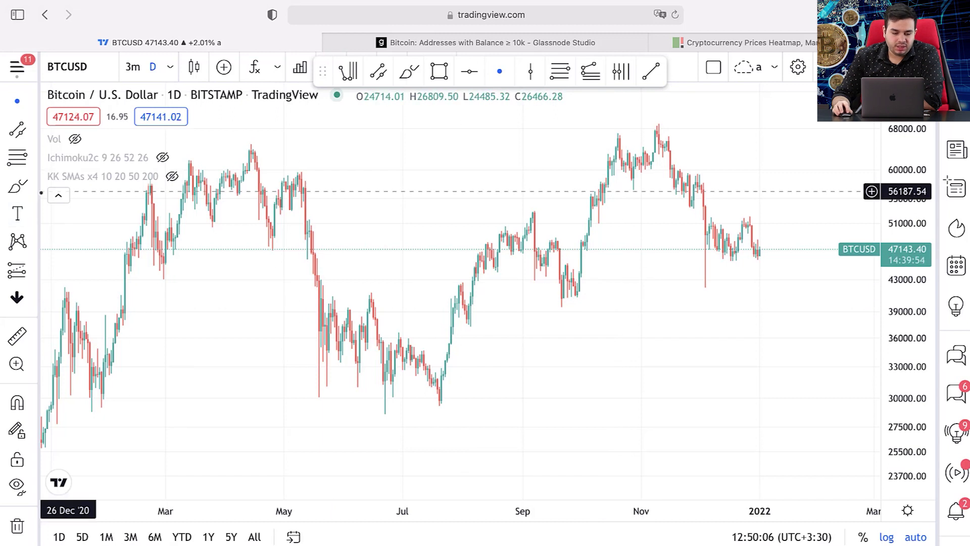
Draw a rectangle zone on the daily chart from late December 2020 to 28 October 2021, between about 40,060 and 42,500.
left_click(32, 186)
left_click(75, 251)
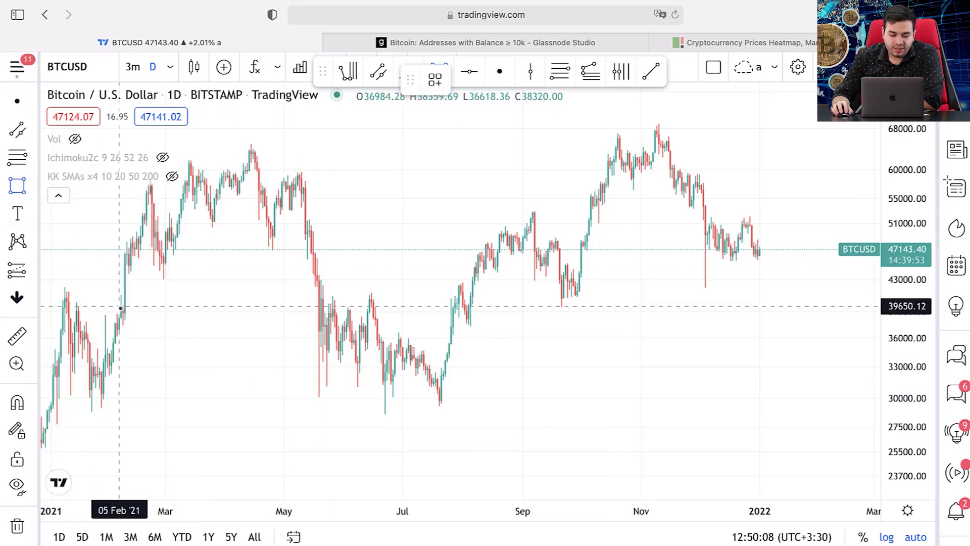
scroll(125, 310, "down", 1)
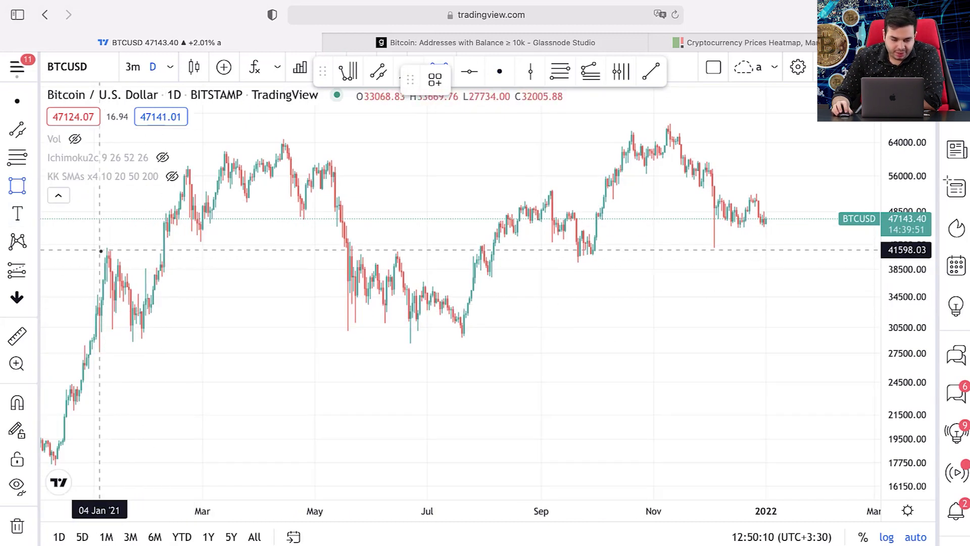
left_click(92, 248)
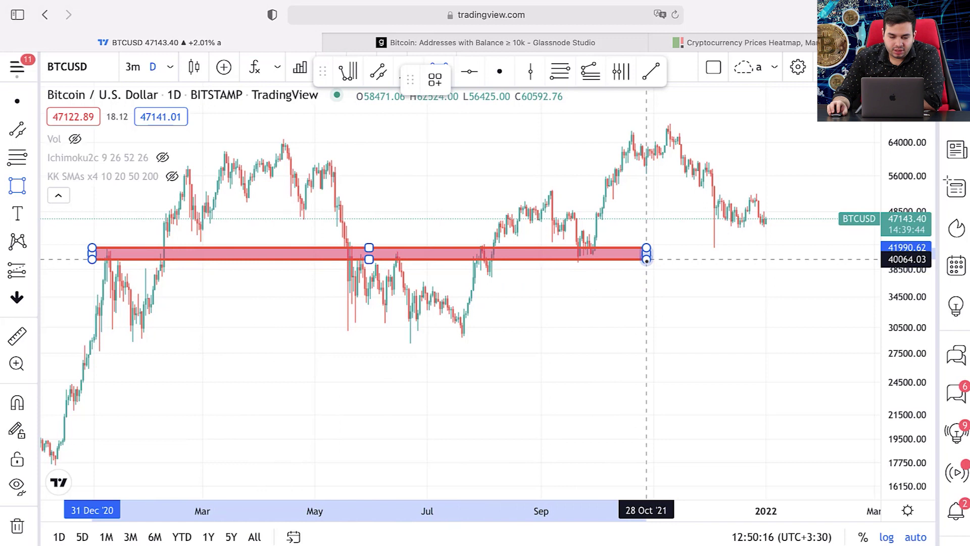
left_click(646, 259)
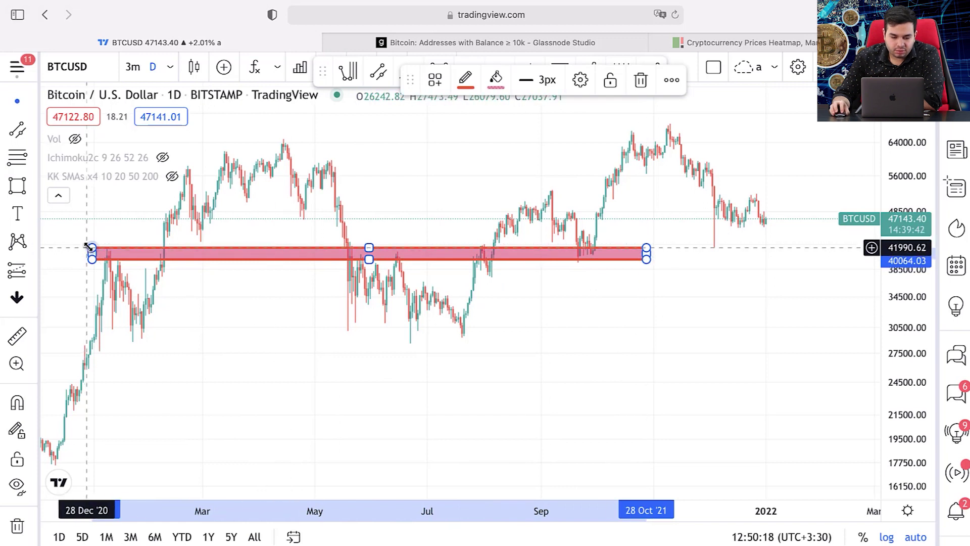
left_click_drag(89, 247, 87, 244)
left_click(391, 283)
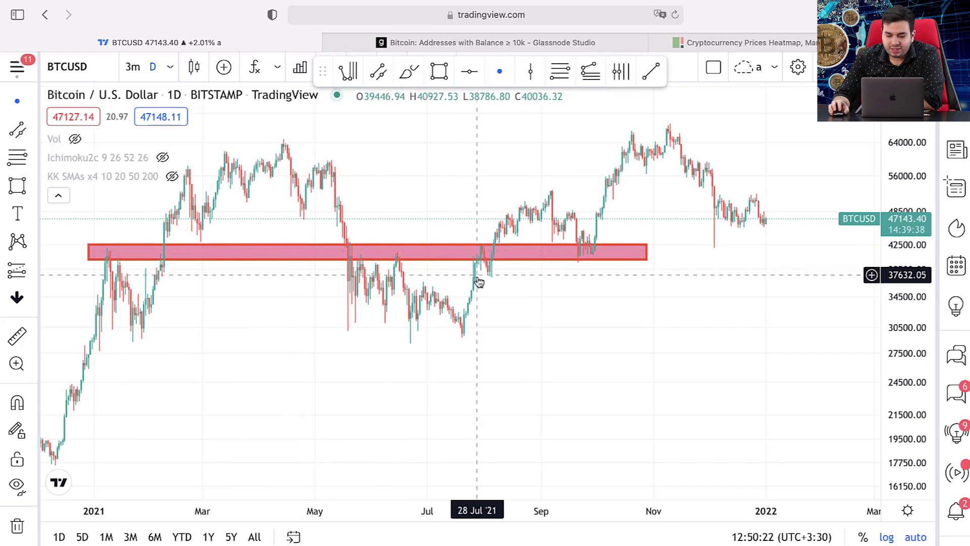
Brush a path from the zone in early August 2021 up to the early September high and back to the zone in late September.
left_click(32, 186)
left_click(75, 195)
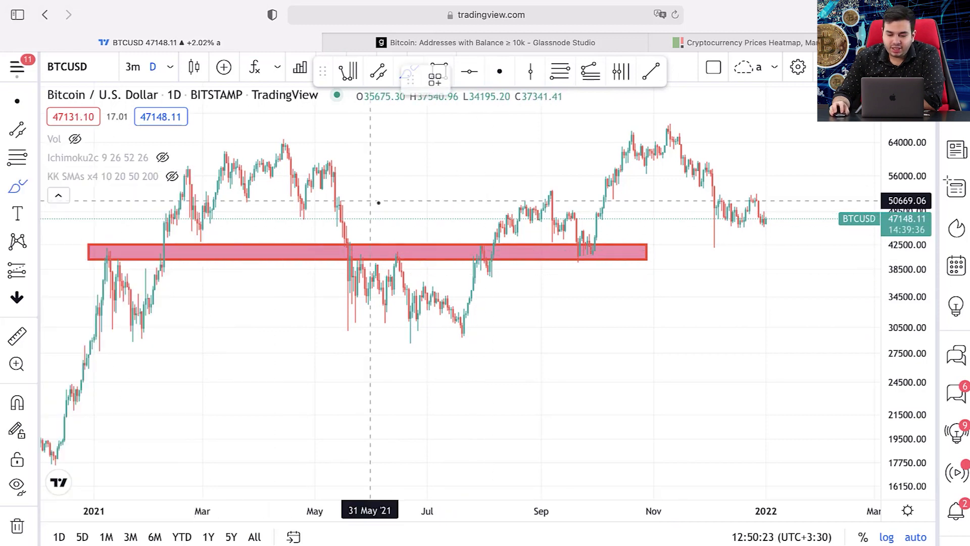
mouse_move(486, 260)
left_mouse_down()
mouse_move(546, 194)
mouse_move(585, 257)
left_mouse_up()
Switch the chart to the 1-hour timeframe and frame the September 2021 pullback into the zone.
left_click(169, 72)
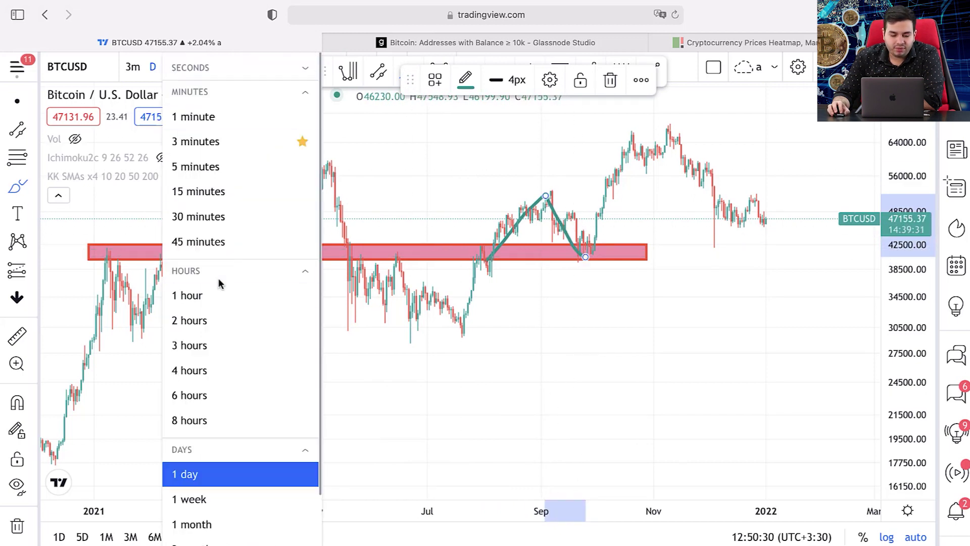
left_click(218, 292)
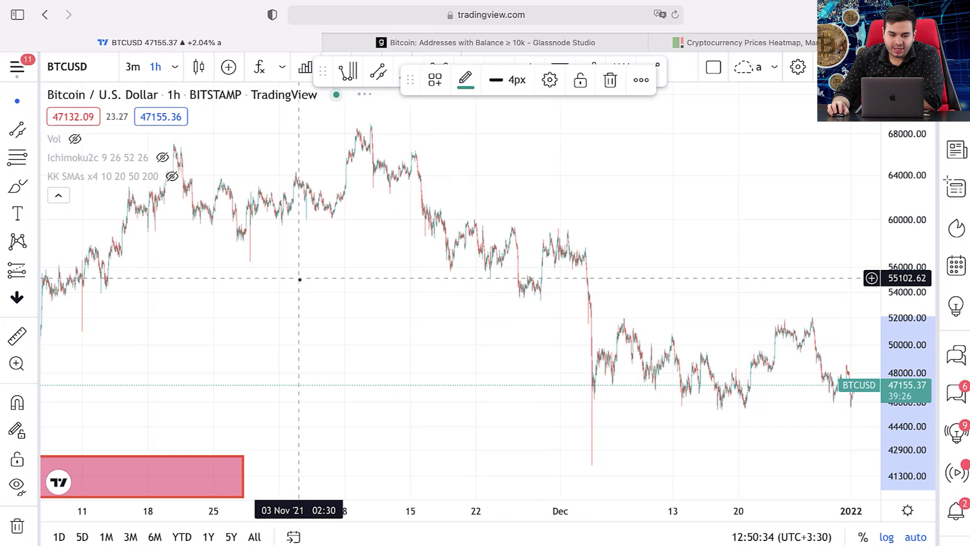
left_click_drag(297, 278, 630, 283)
left_click_drag(265, 291, 560, 291)
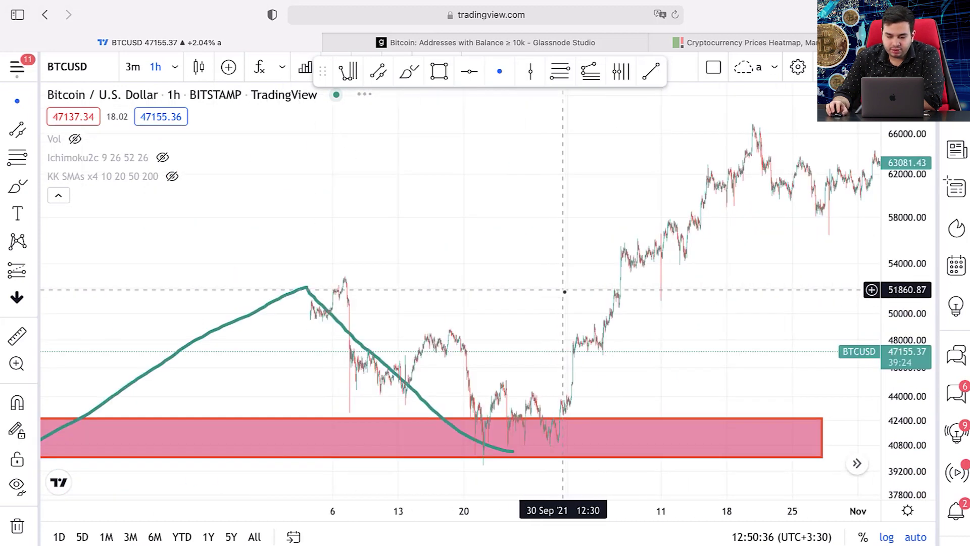
Draw a descending trend line from the 7 September 2021 high at about 52,880 past the mid-September high, and brush a looping curve inside the zone.
left_click(34, 130)
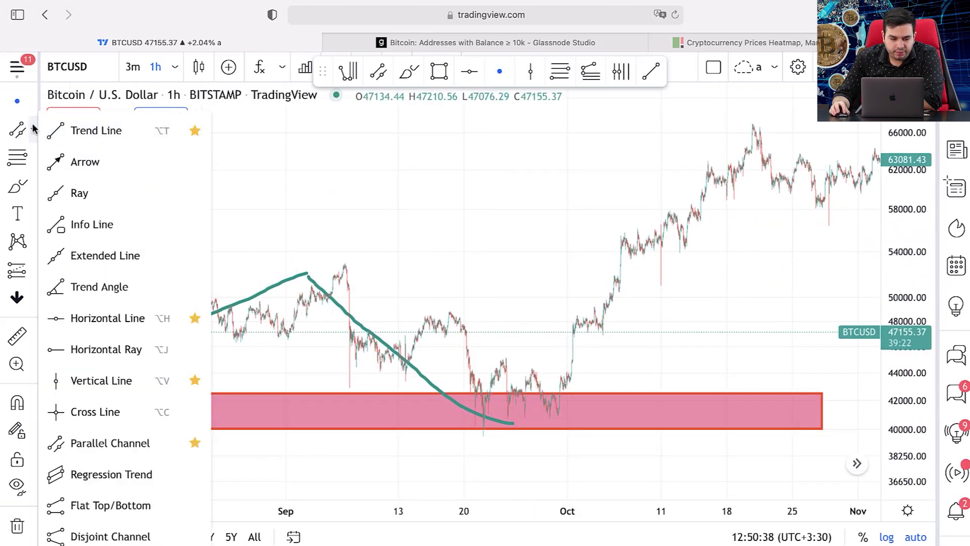
left_click(75, 130)
left_click(345, 265)
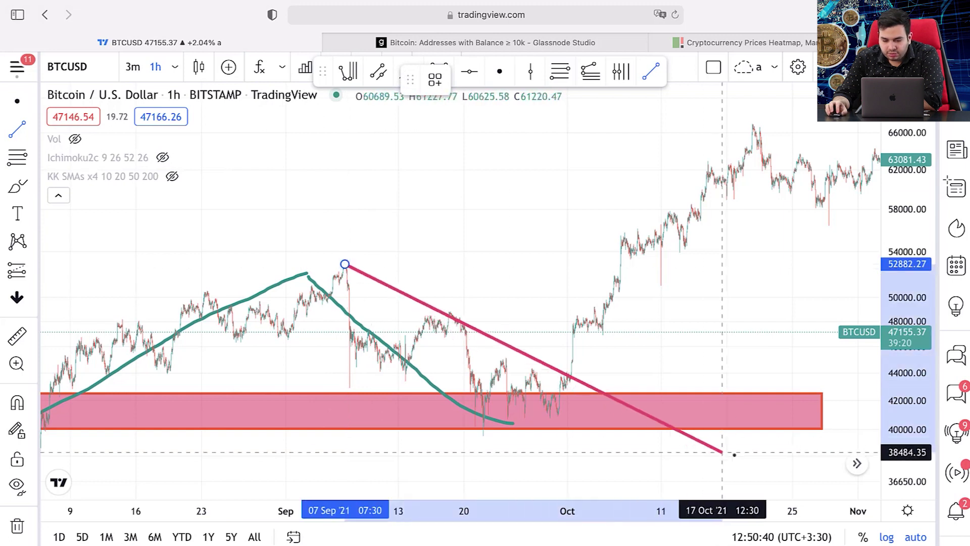
left_click(765, 451)
left_click_drag(629, 348, 527, 351)
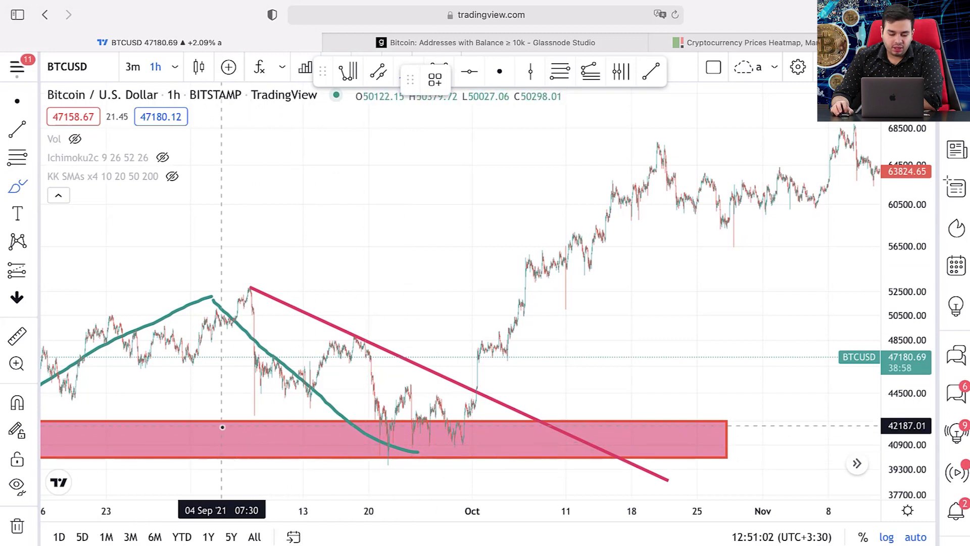
left_click_drag(300, 453, 362, 441)
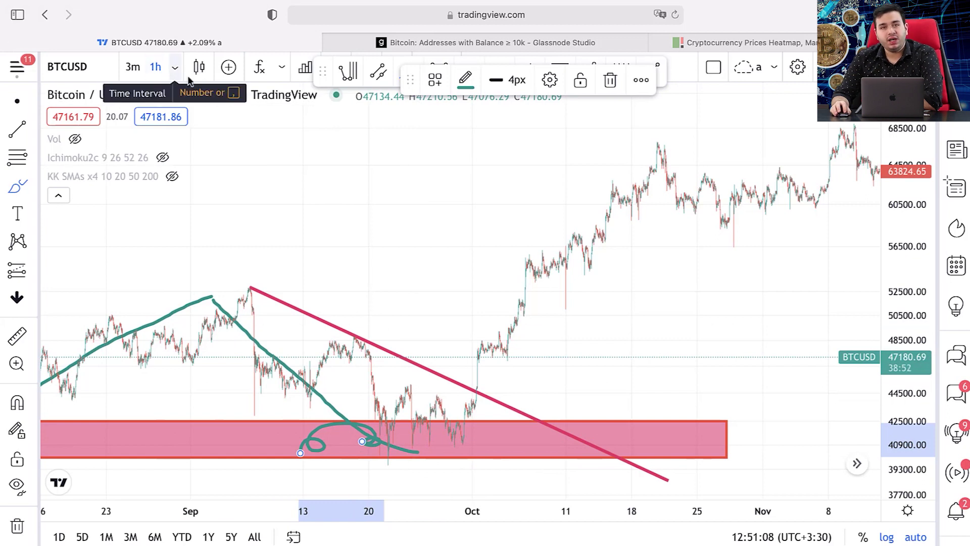
Switch the Bitcoin chart to the 4-hour timeframe.
scroll(404, 232, "right", 1)
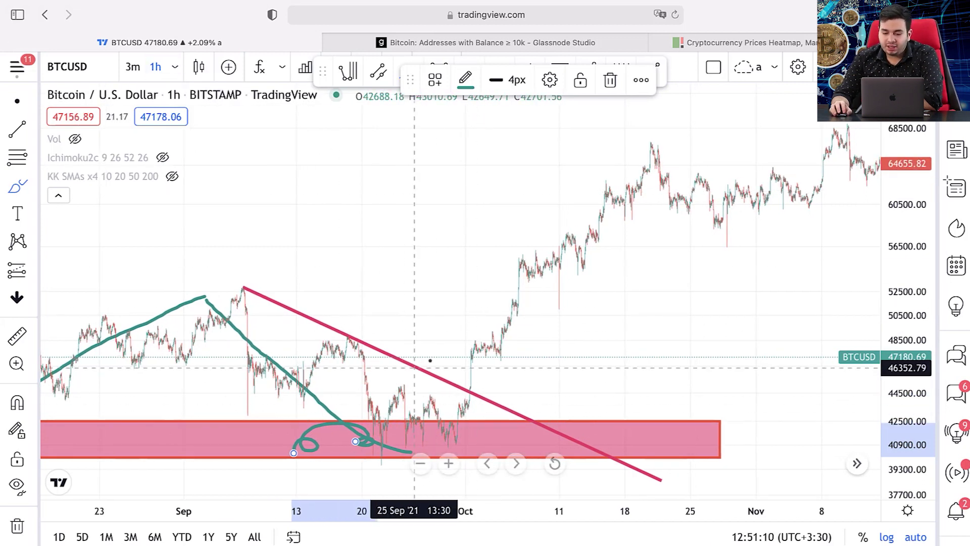
scroll(659, 272, "right", 10)
left_click(174, 68)
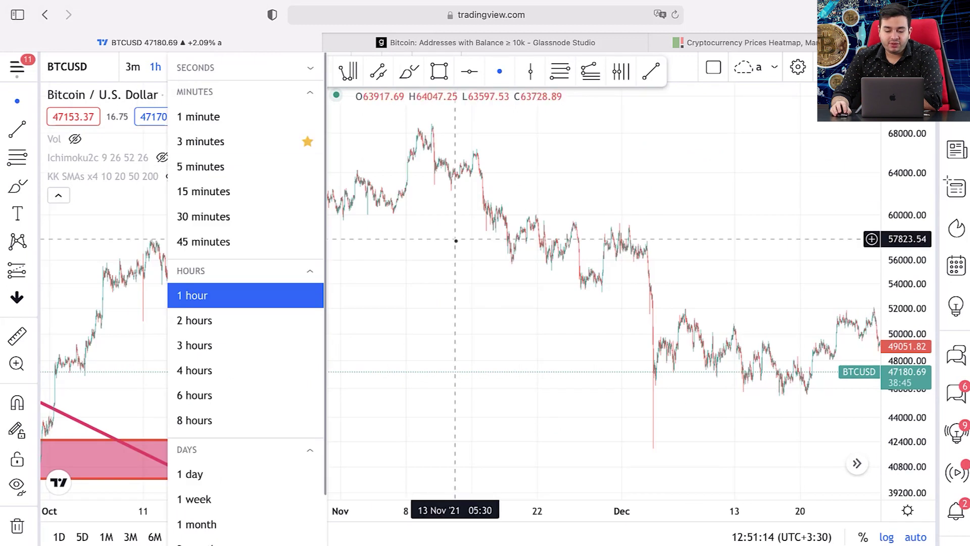
left_click(266, 371)
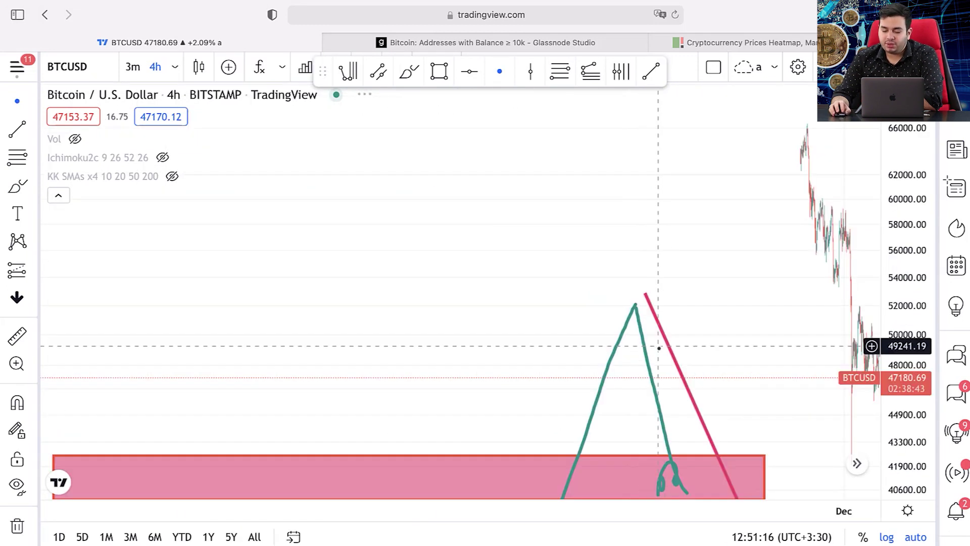
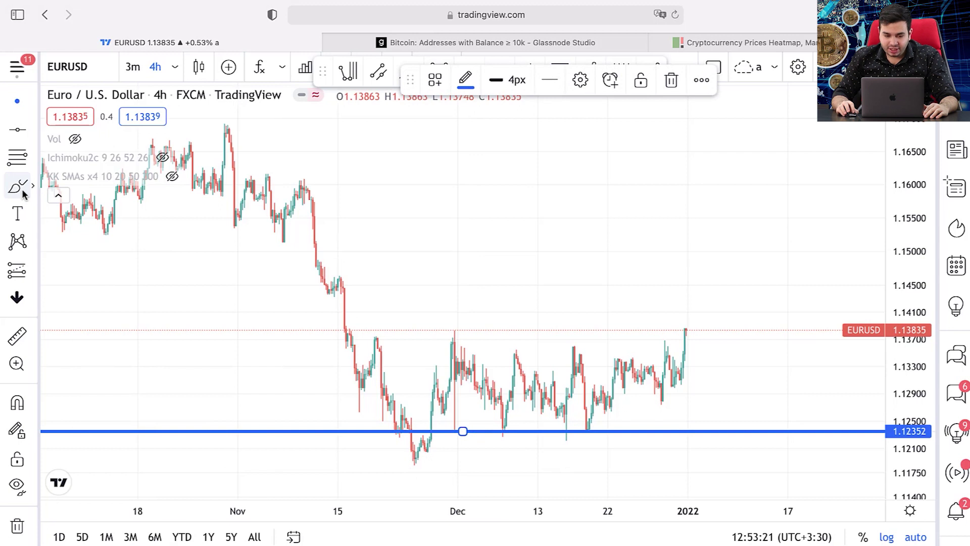
Place a horizontal line at about 1.13737 across the range highs on the EURUSD 4-hour chart.
left_click(17, 131)
left_click(403, 338)
left_click_drag(403, 338, 382, 339)
left_click(463, 279)
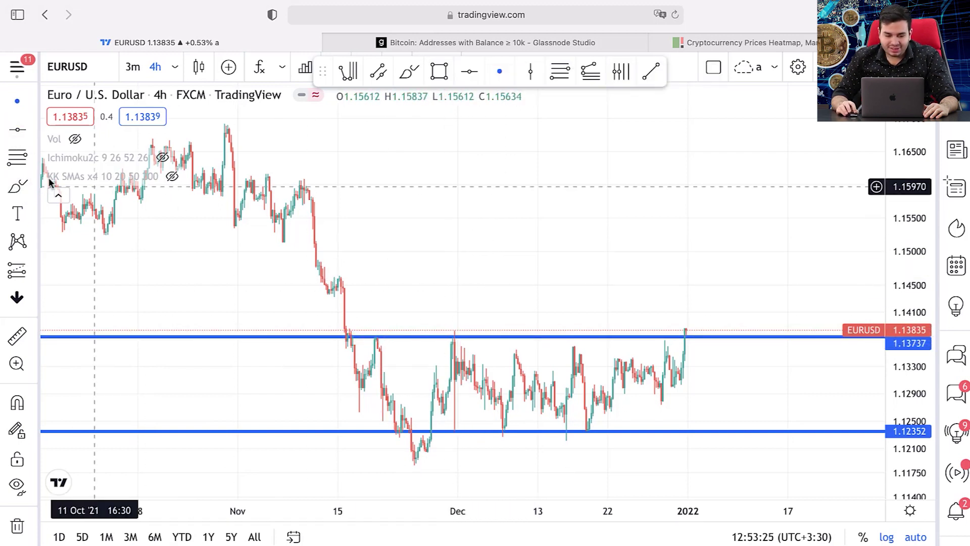
Brush a projected path from the early January 2022 breakout up to about 1.143 and back, circling the retest of the upper line.
left_click(19, 186)
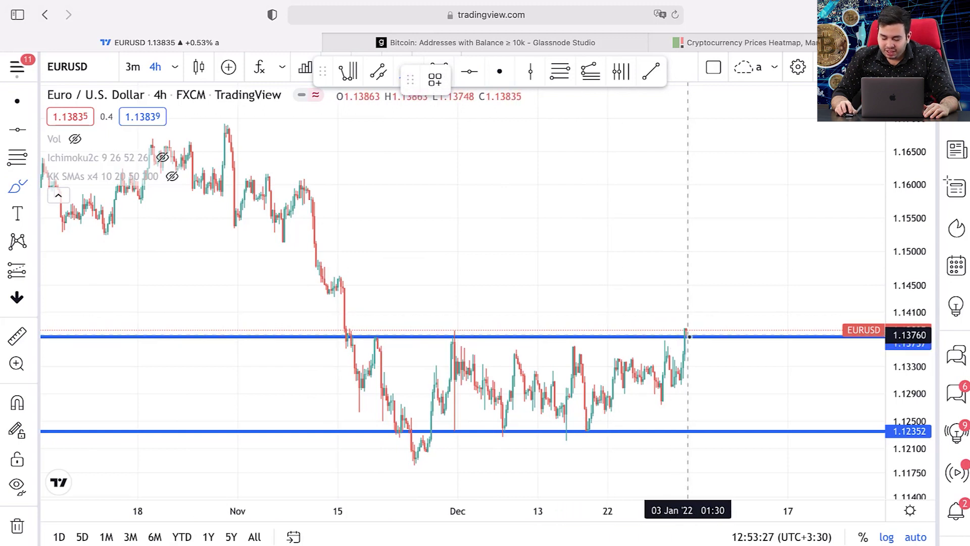
left_click_drag(688, 334, 693, 328)
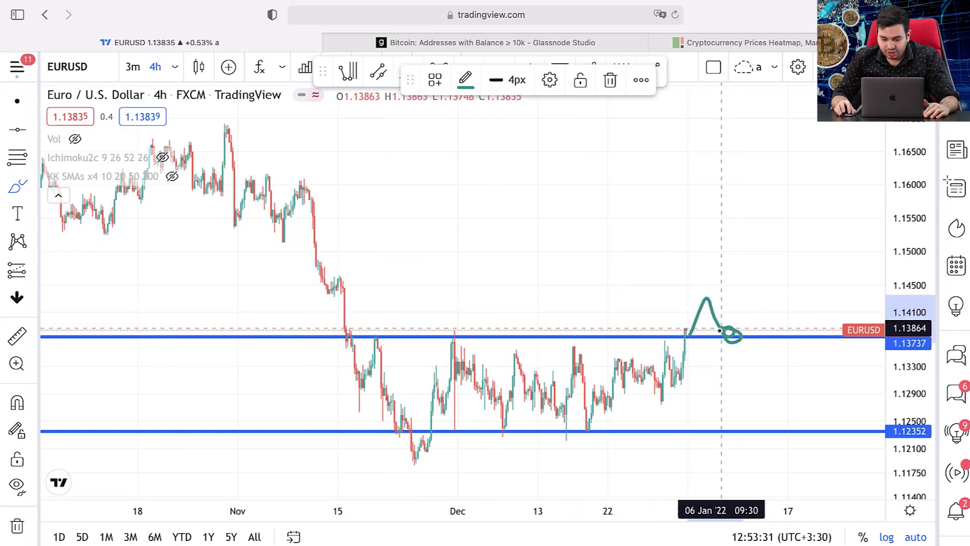
left_click_drag(721, 328, 735, 343)
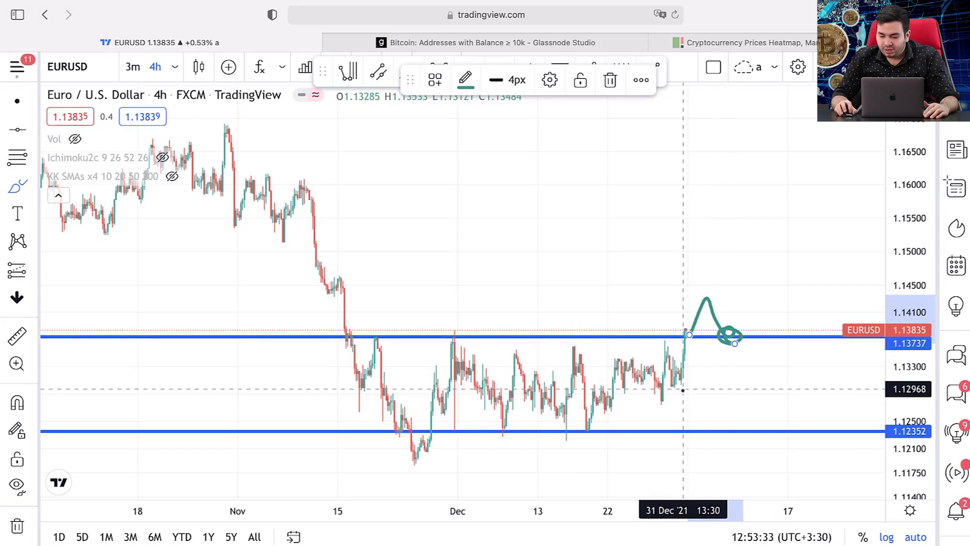
Brush a long horizontal stroke at about 1.1670 back to October 2021, and a diagonal stroke rising toward the lower line near early December.
scroll(758, 303, "down", 5)
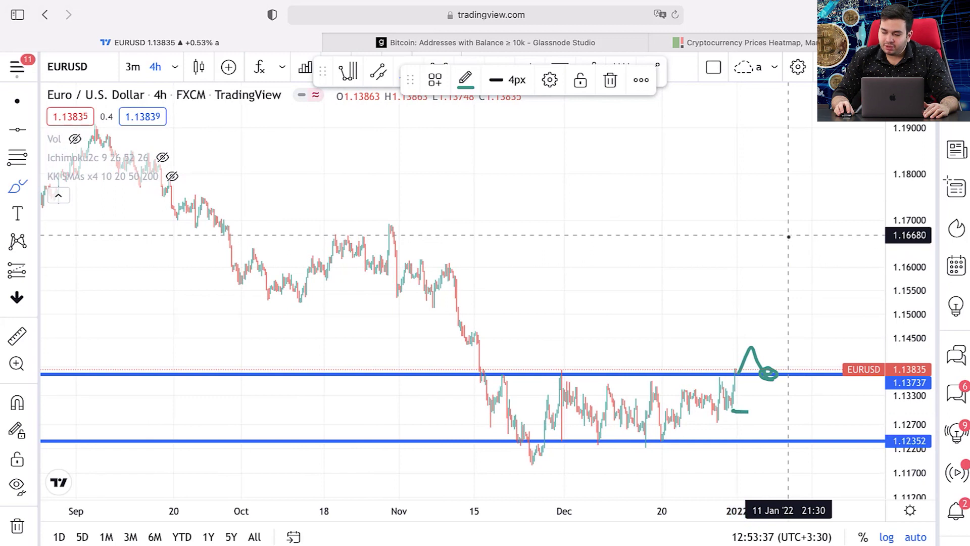
left_click_drag(789, 236, 269, 229)
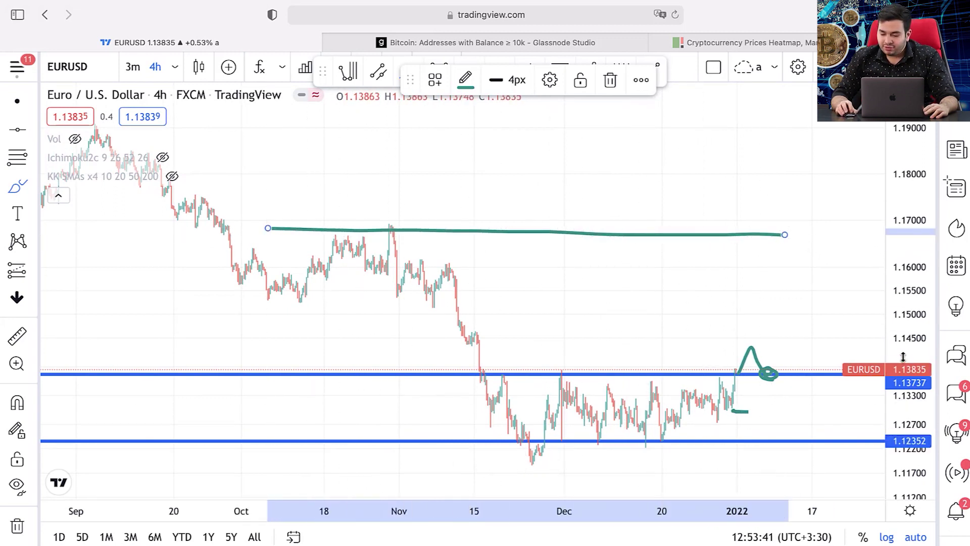
left_click_drag(758, 324, 757, 195)
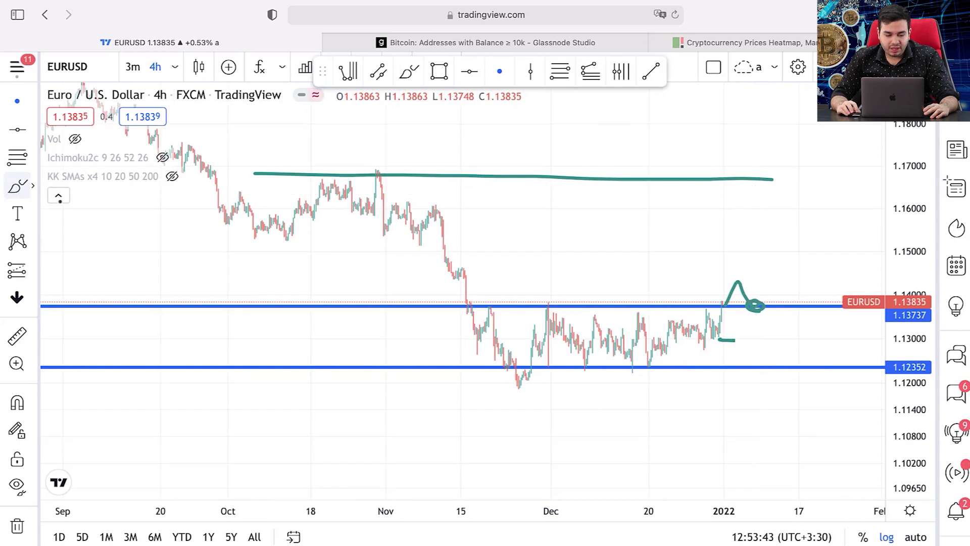
left_click_drag(487, 446, 560, 375)
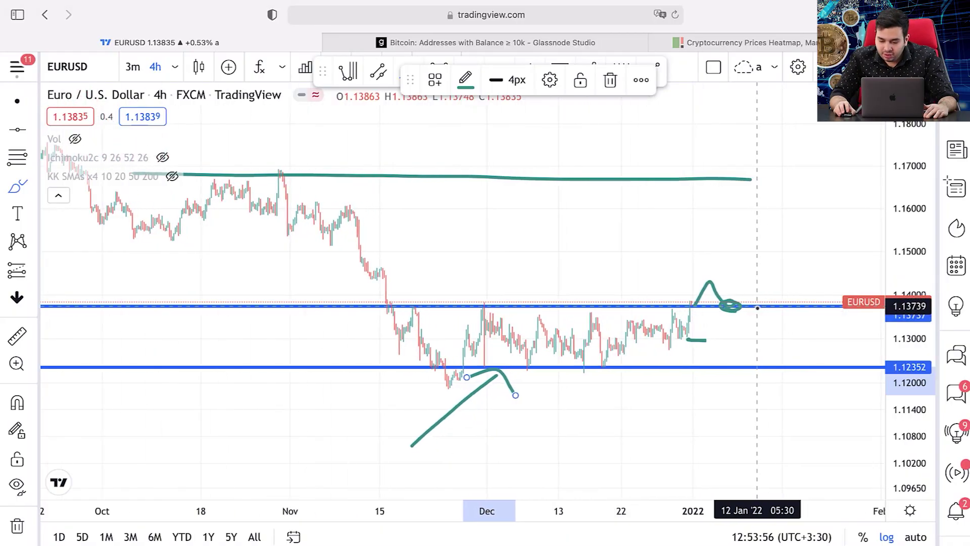
Switch the EURUSD chart to the 15-minute timeframe and frame the price action around the turn of 2022.
scroll(757, 308, "up", 1)
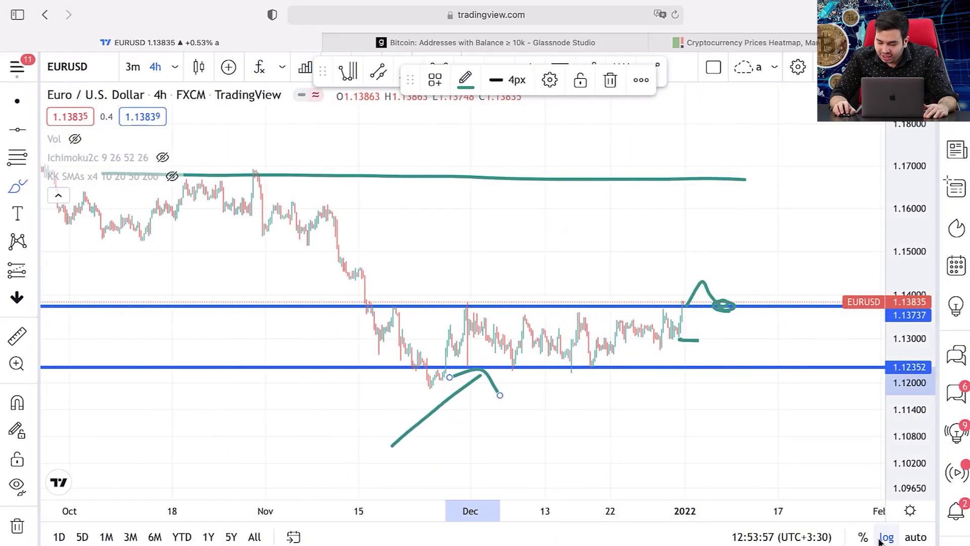
scroll(833, 462, "up", 3)
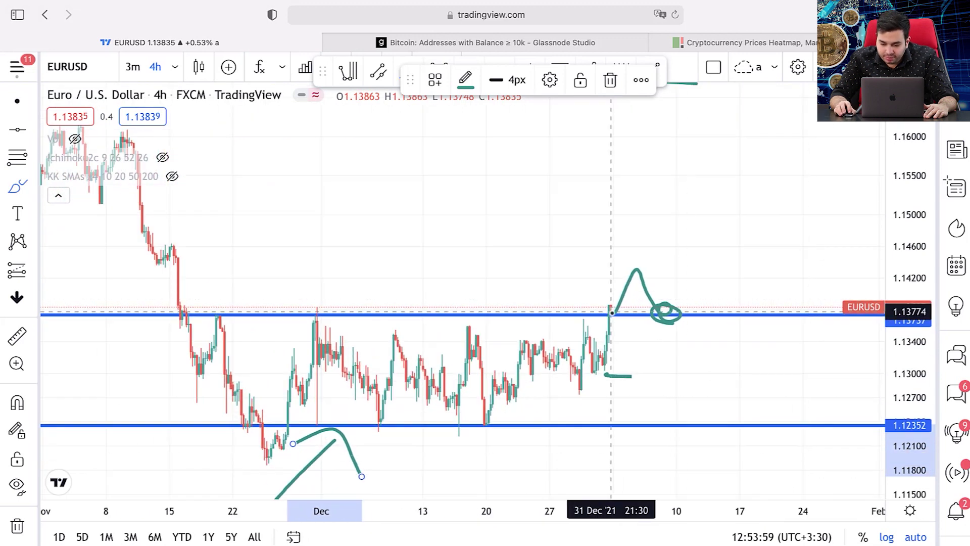
left_click_drag(612, 313, 622, 281)
type("15")
key("Return")
scroll(611, 397, "left", 5)
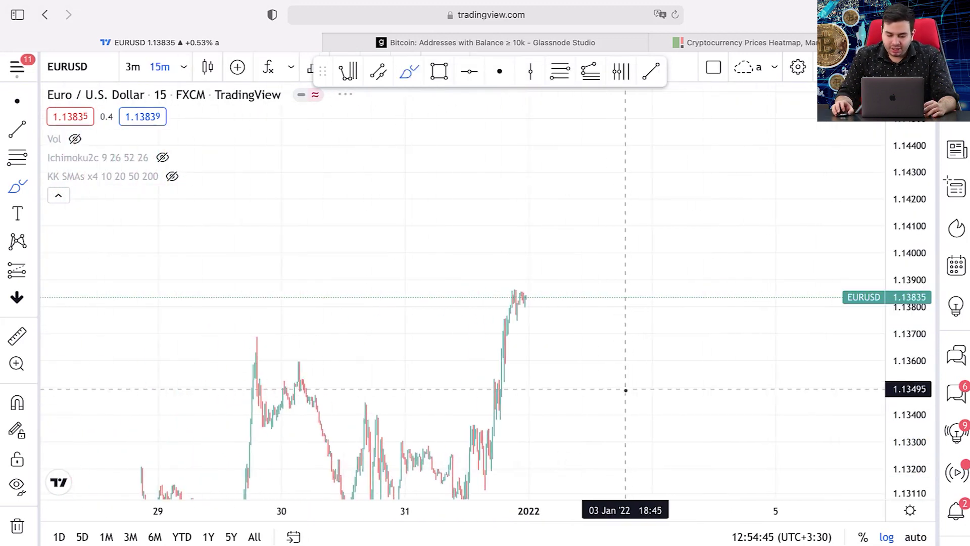
Place a horizontal line at about 1.13703 at the 29 December 2021 high on the 15-minute chart.
left_click(34, 131)
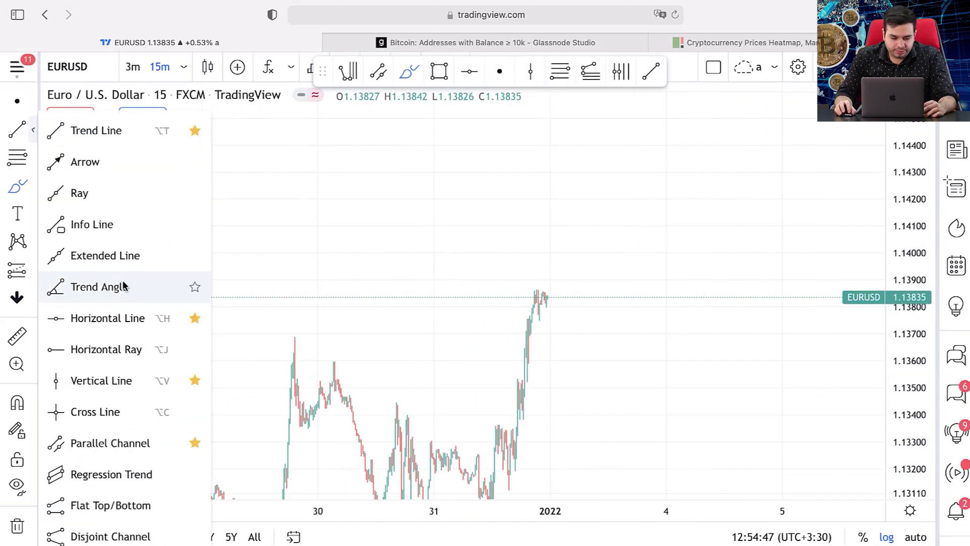
left_click(108, 348)
left_click(351, 333)
Brush a projected path from the latest price up to about 1.1405, stepping down in lower highs to the horizontal line on 4 January.
left_click(18, 187)
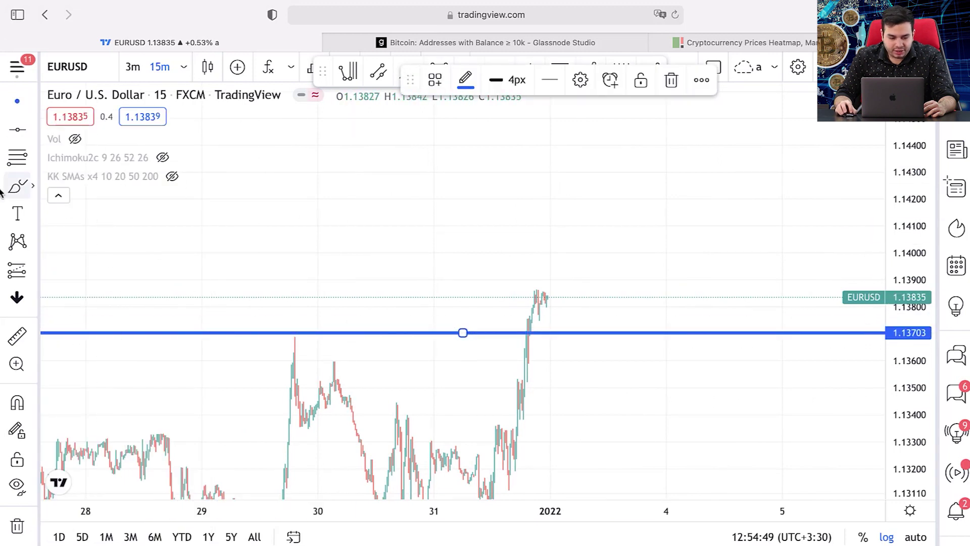
left_click_drag(546, 301, 581, 259)
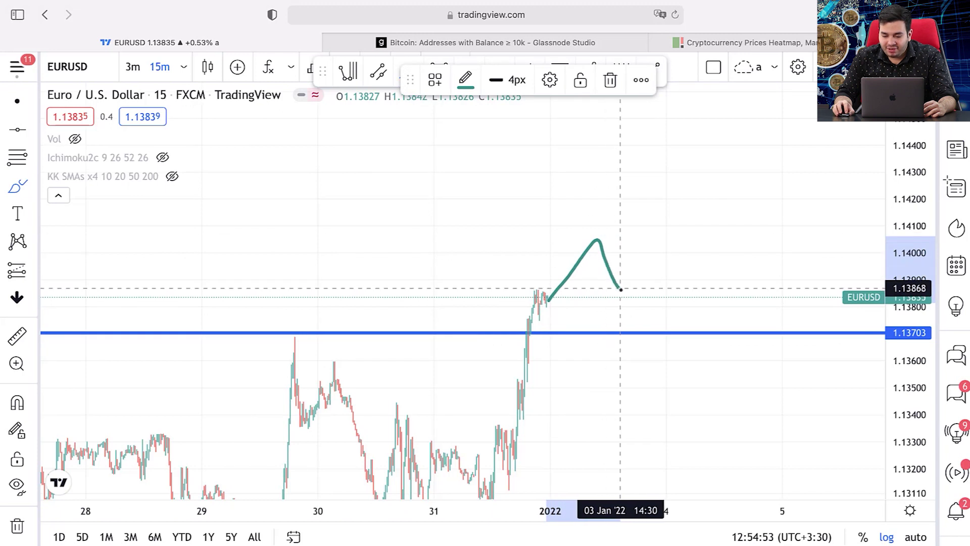
left_click_drag(643, 290, 671, 285)
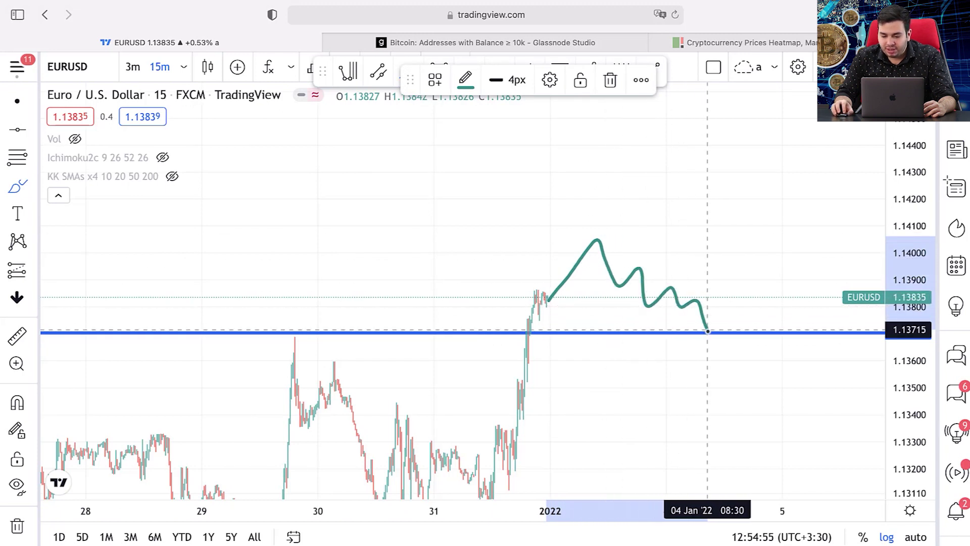
left_click_drag(746, 326, 761, 329)
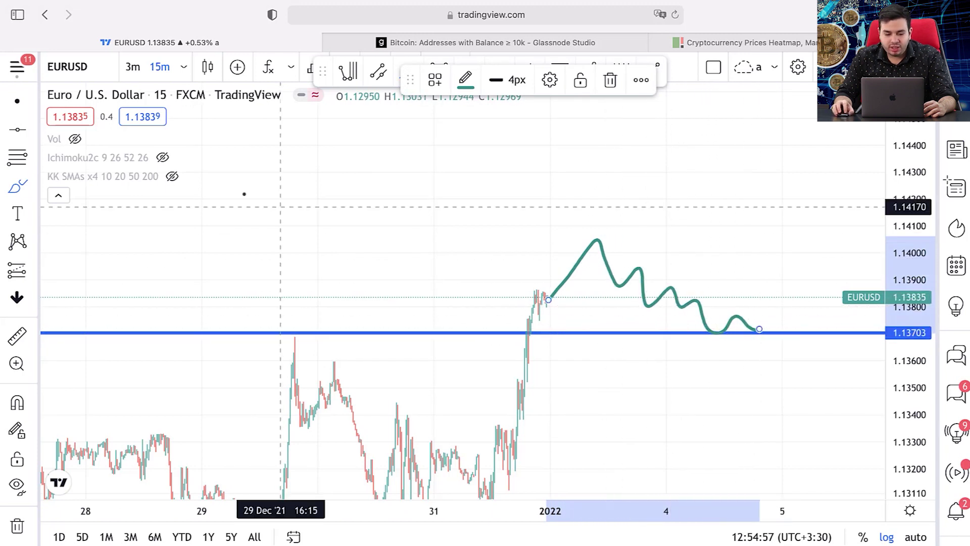
Draw a descending trend line from the sketched peak at about 1.14068 over the lower highs and past the horizontal line.
left_click(35, 131)
left_click(95, 130)
left_click(596, 235)
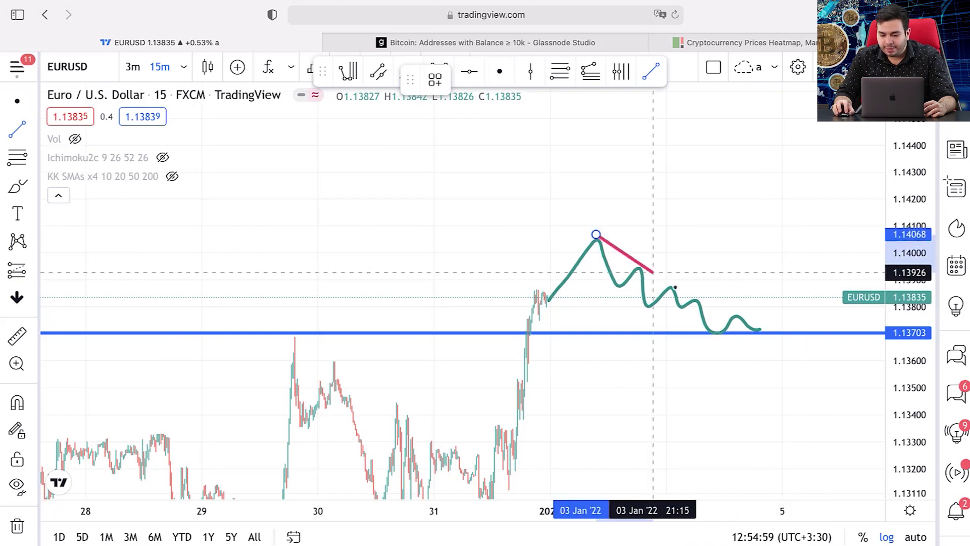
left_click(819, 359)
Brush a breakout path from the end of the sketched pullback through the trend line and up to about 1.1407.
scroll(590, 245, "right", 5)
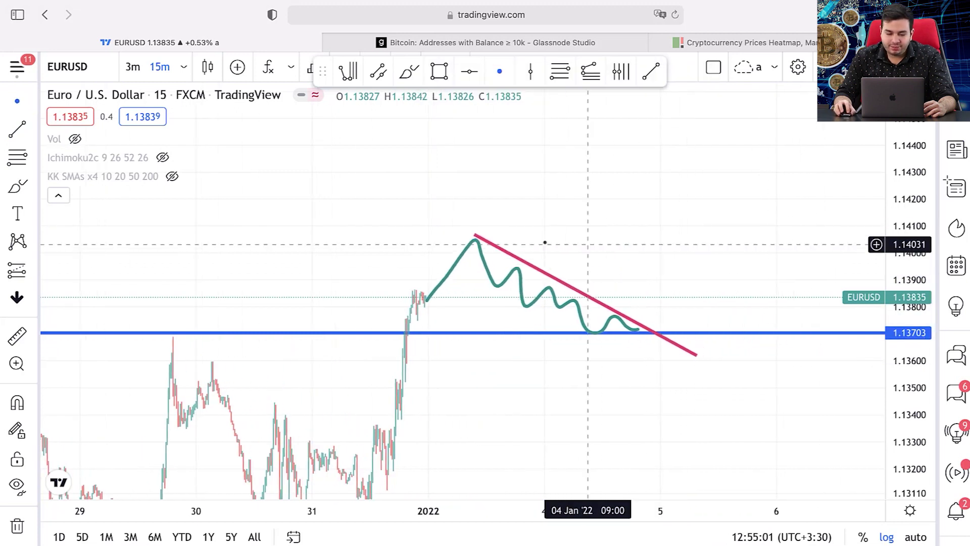
left_click(17, 186)
left_click_drag(637, 329, 699, 232)
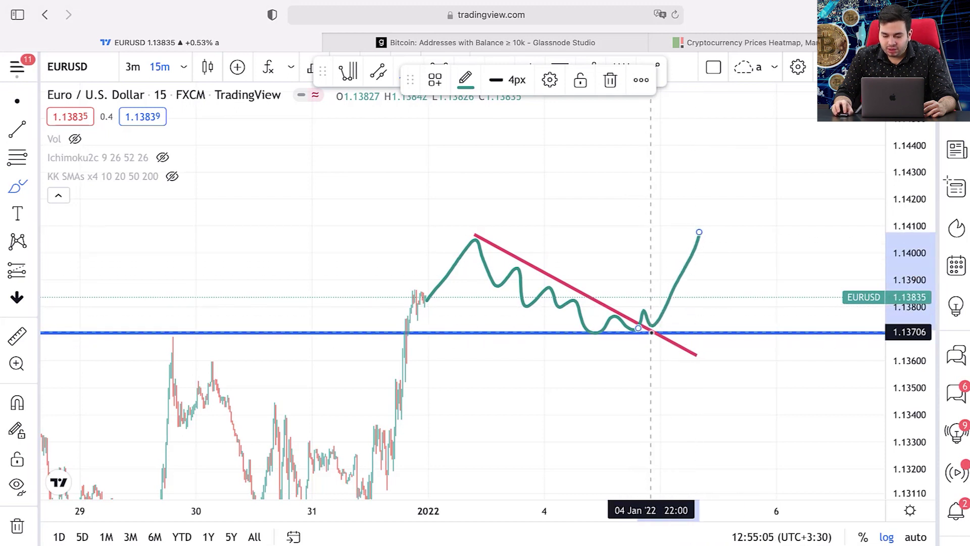
Brush horizontal strokes at about 1.1372 beneath the sketched breakout and at about 1.1338 beside the 31 December rally.
left_click_drag(674, 329, 647, 329)
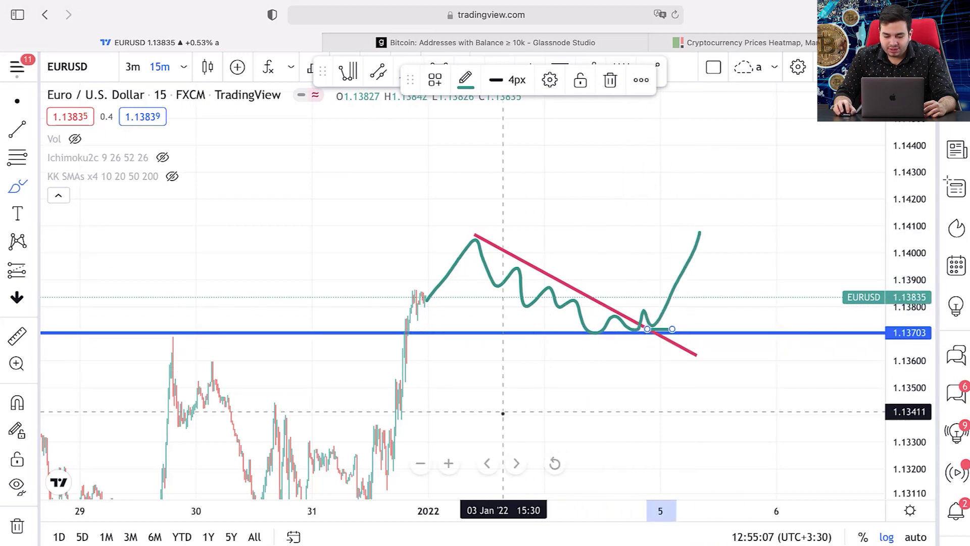
left_click_drag(395, 419, 480, 421)
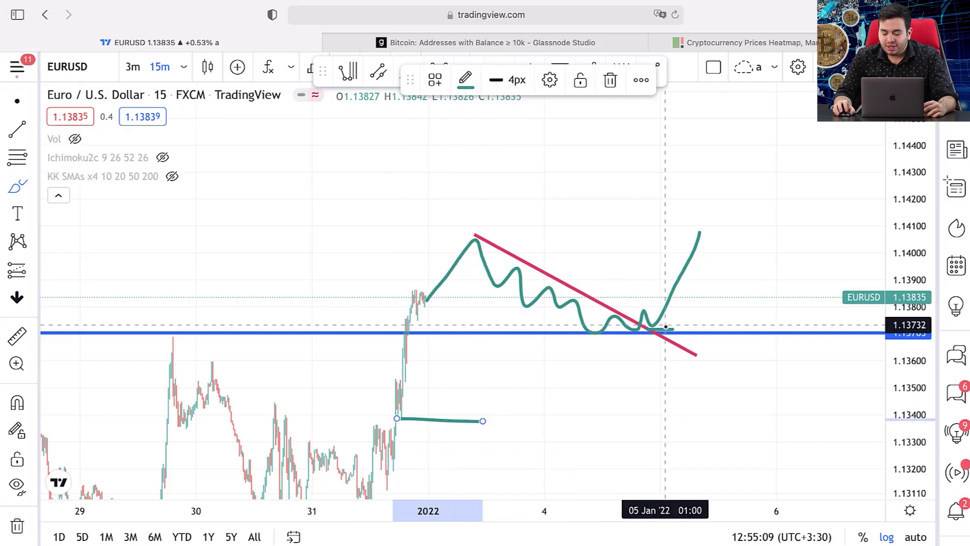
Brush a short horizontal stroke at about 1.1645, far above the sketched path, over 3 to 4 January 2022.
scroll(677, 348, "down", 5)
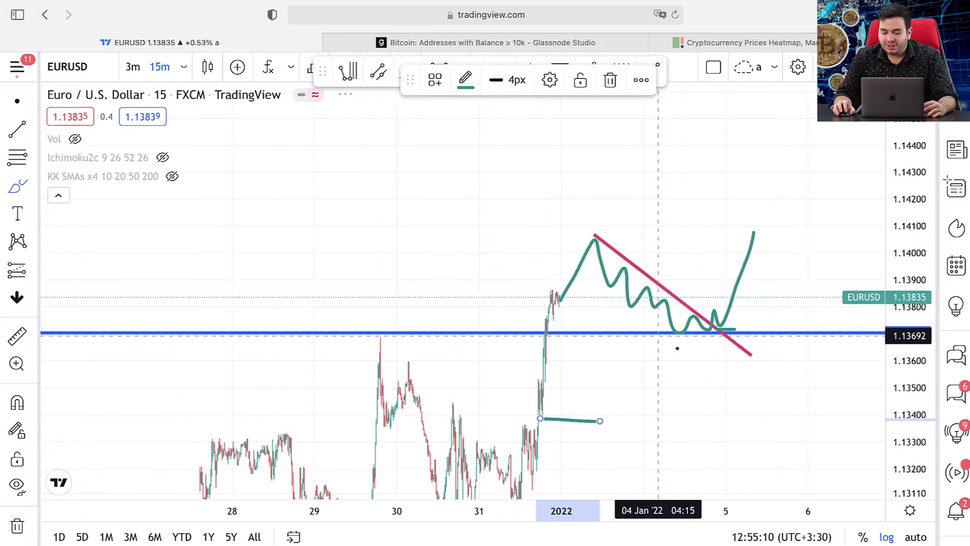
left_click(913, 537)
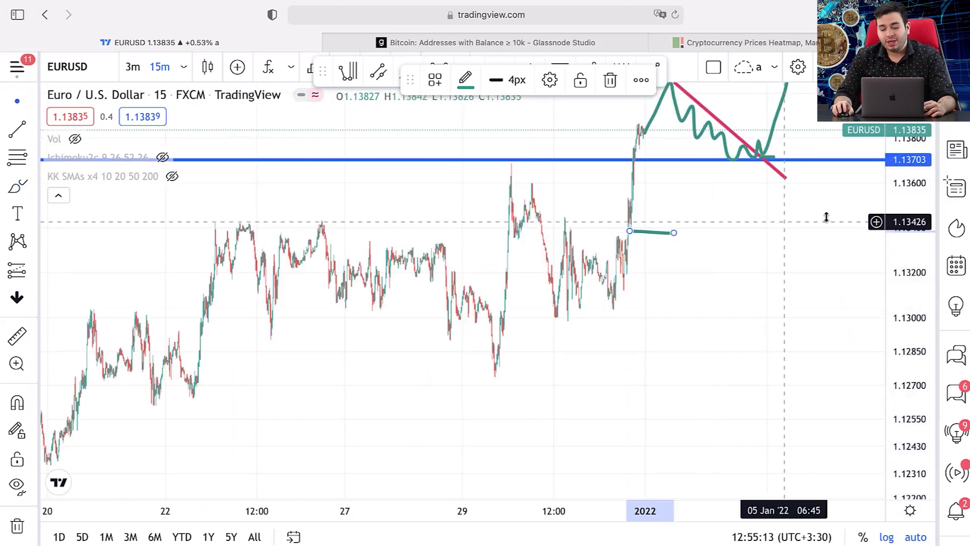
mouse_move(784, 249)
left_mouse_down()
mouse_move(680, 335)
mouse_move(660, 331)
mouse_move(650, 379)
left_mouse_up()
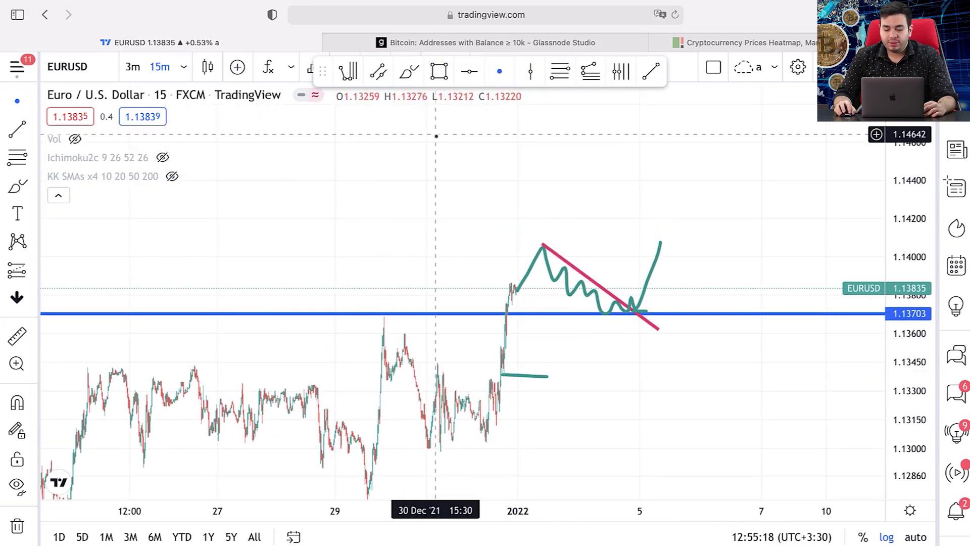
left_click_drag(435, 130, 413, 371)
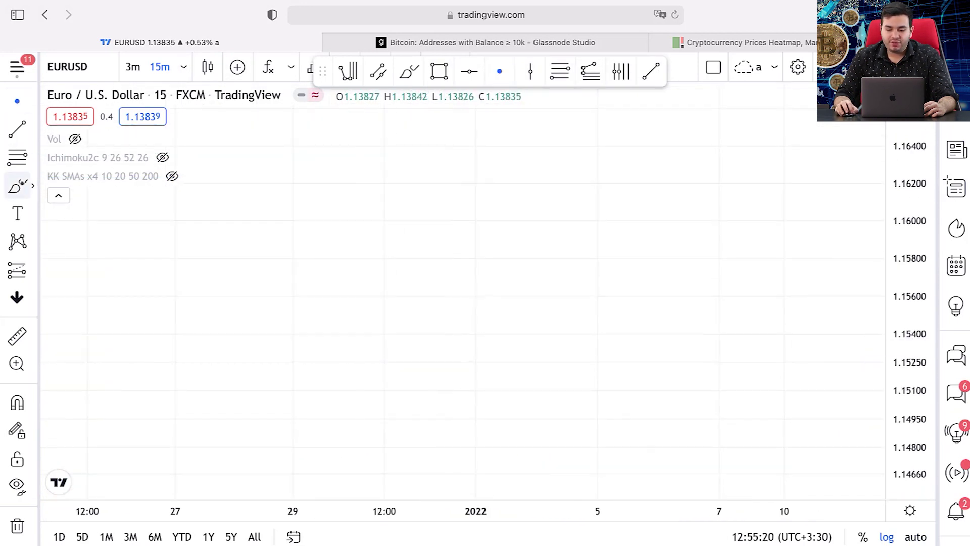
left_click(32, 186)
left_click(81, 186)
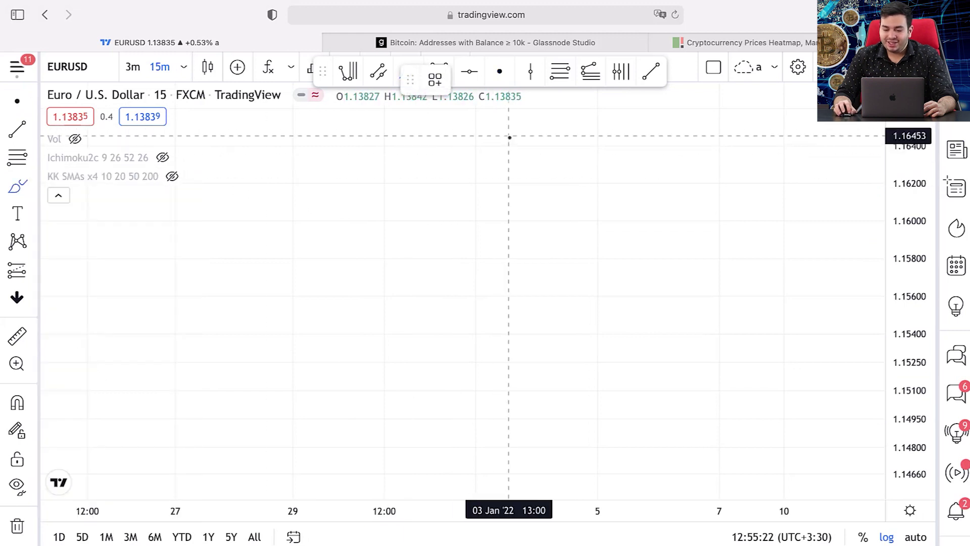
left_click_drag(510, 137, 584, 134)
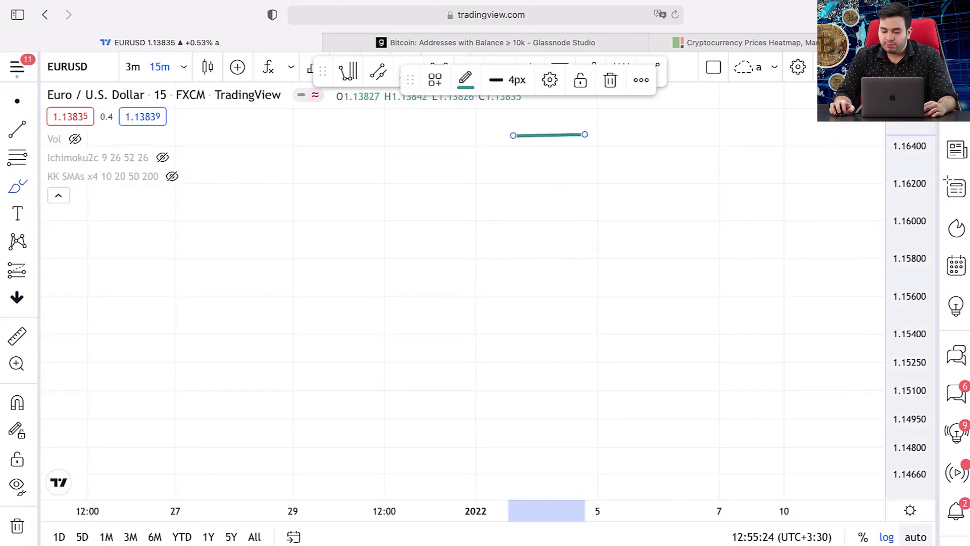
Switch the chart to the 4-hour timeframe and brush a long horizontal stroke at about 1.162 from January 2022 back to mid-October 2021.
left_click(183, 69)
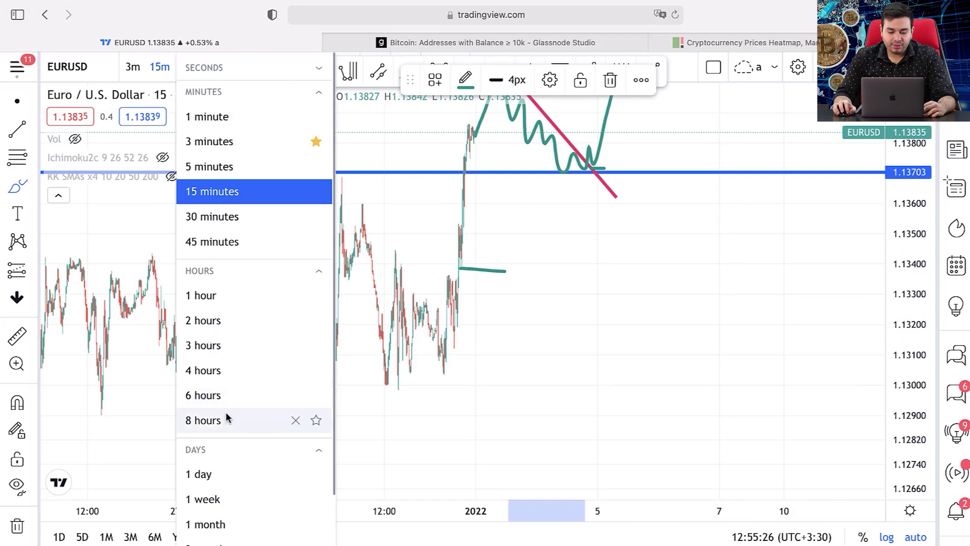
left_click(218, 366)
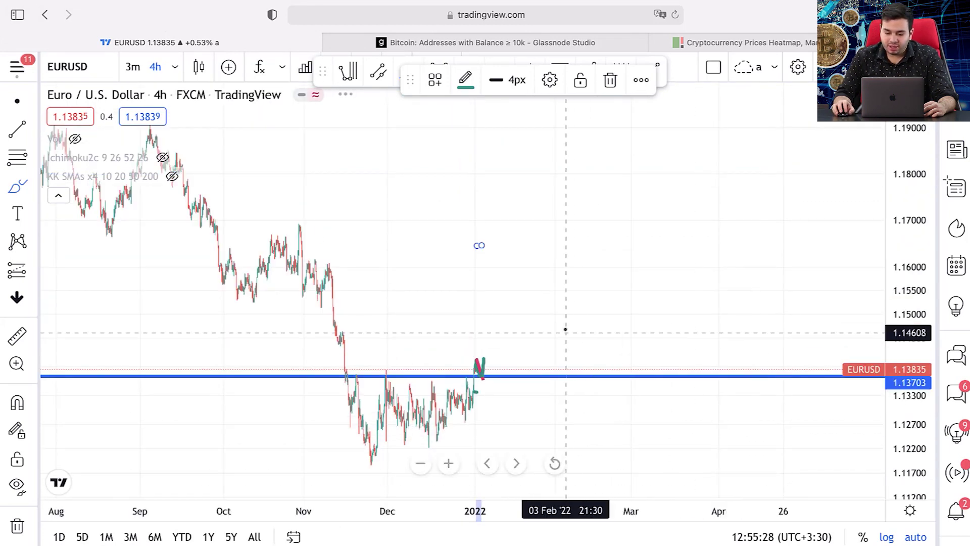
left_click_drag(468, 253, 350, 254)
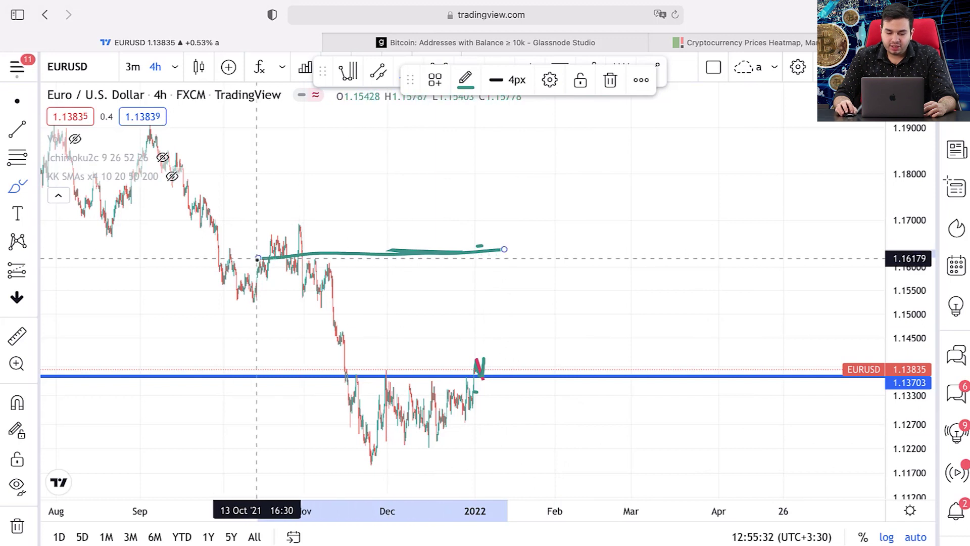